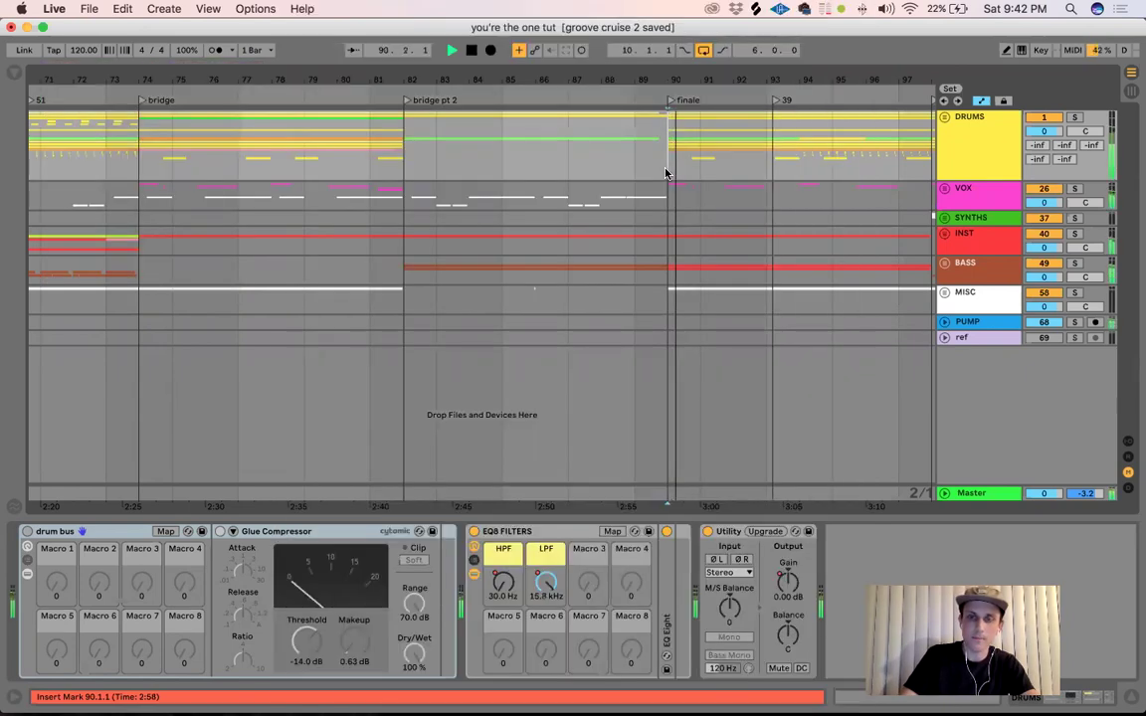
# Unfold the BASS group and scroll down to the rimba track near bar 59.
pyautogui.click(944, 263)
pyautogui.scroll(-5, 876, 299)
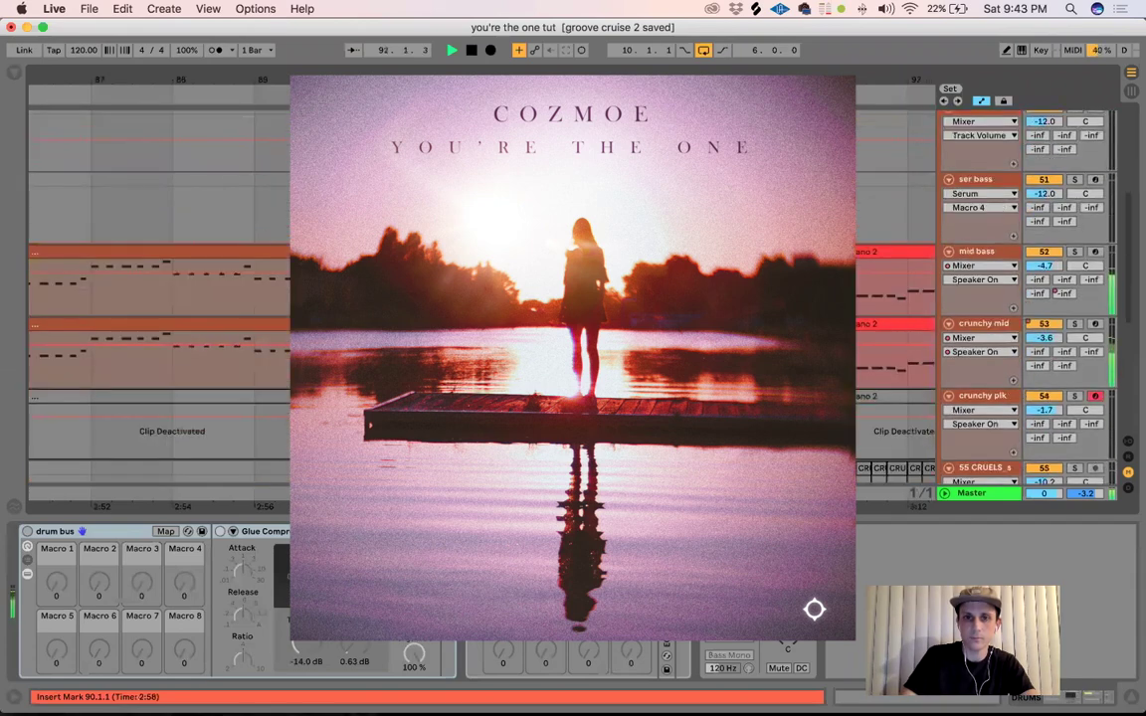
pyautogui.scroll(-2, 875, 299)
pyautogui.scroll(-2, 876, 298)
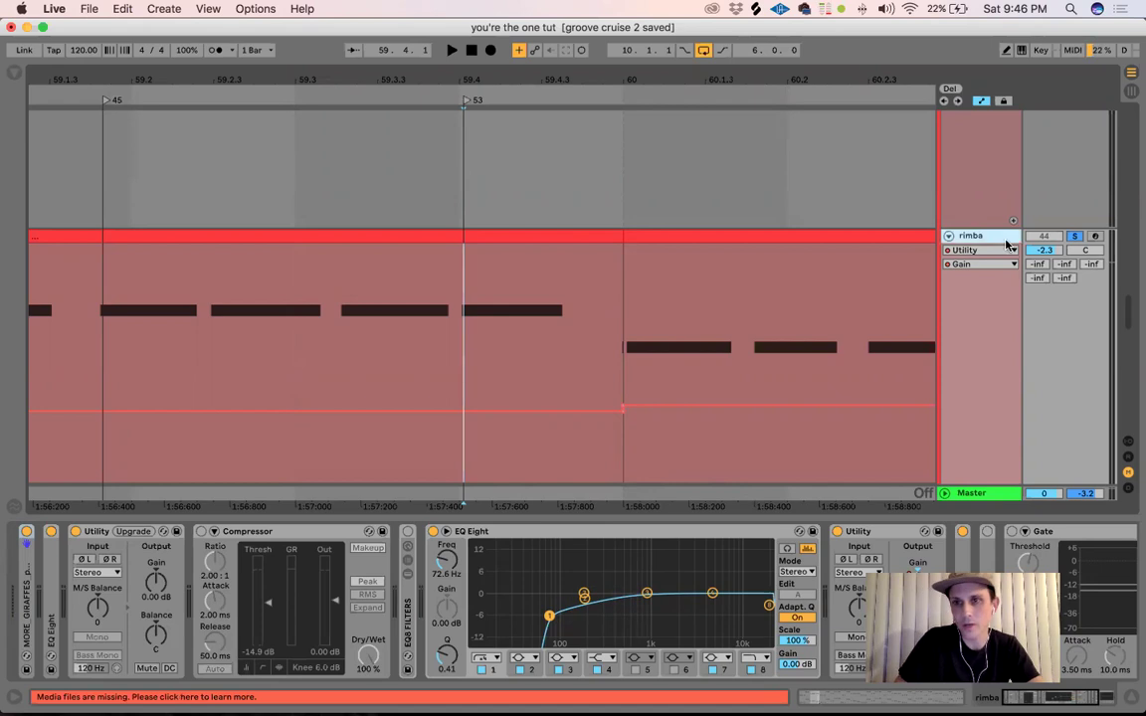
# Audition the rimba track, then solo the CRUELS bass loop and play both.
pyautogui.click(1076, 237)
pyautogui.press('space')
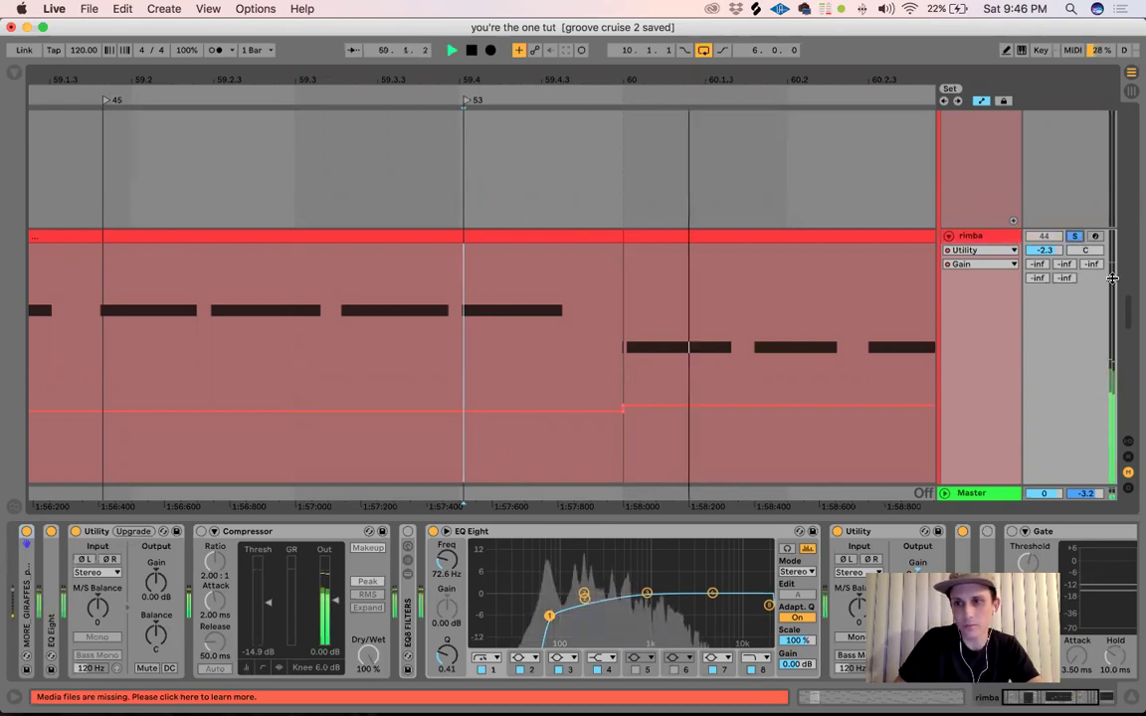
pyautogui.press('space')
pyautogui.scroll(10, 1092, 302)
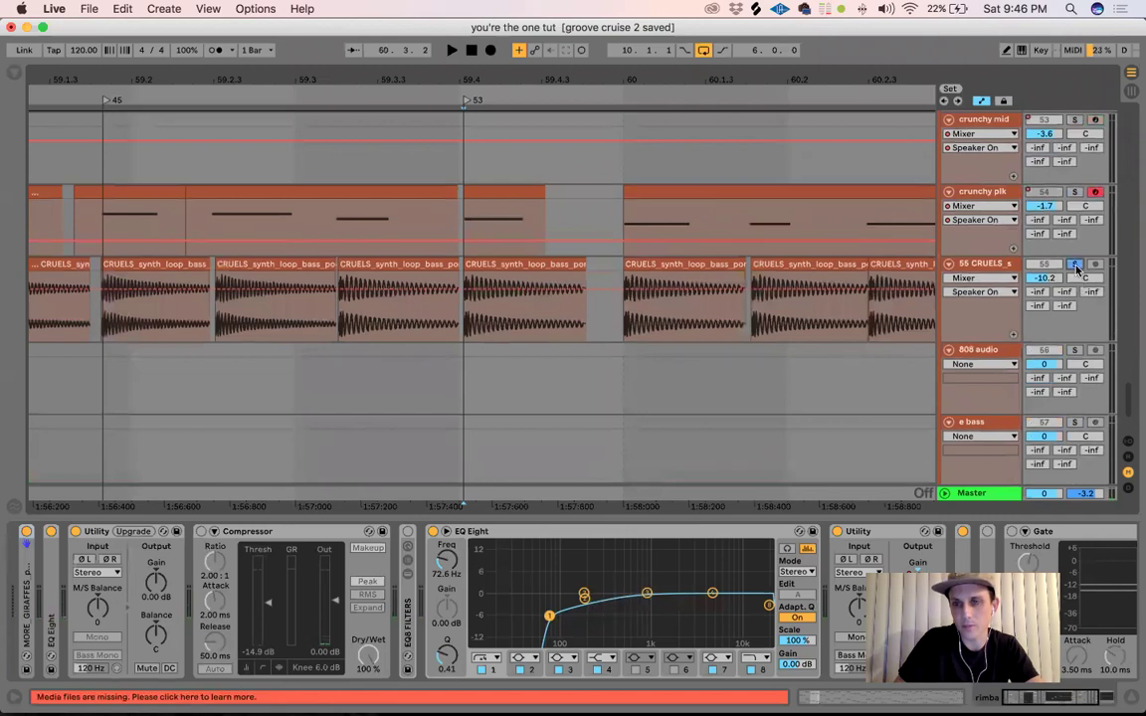
pyautogui.click(1075, 264)
pyautogui.press('space')
pyautogui.press('space')
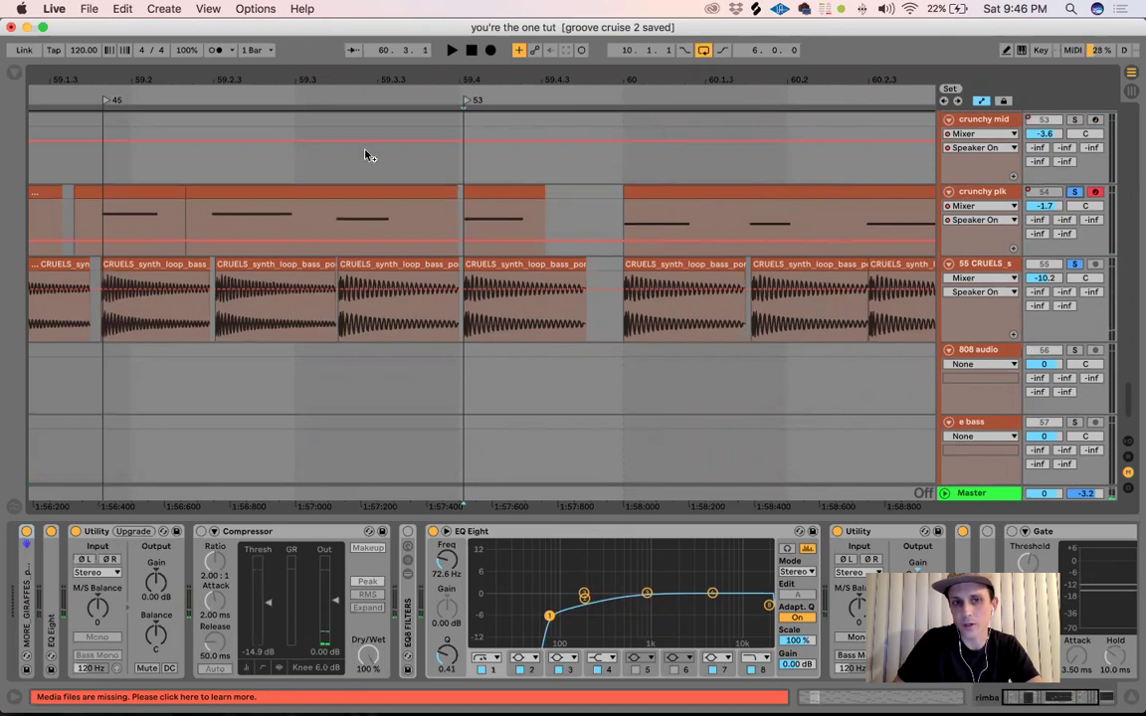
# Zoom to the CRUELS clip gap near bar 60 and add a locator there.
pyautogui.moveTo(463, 191); pyautogui.dragTo(835, 184)
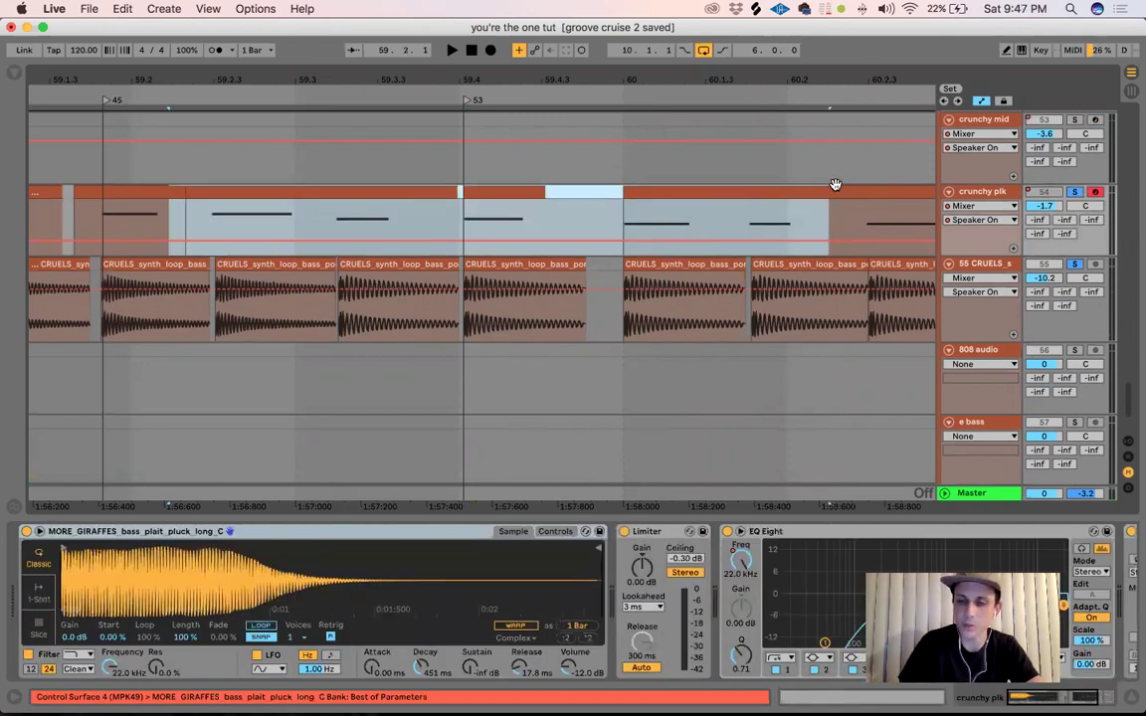
pyautogui.click(468, 99)
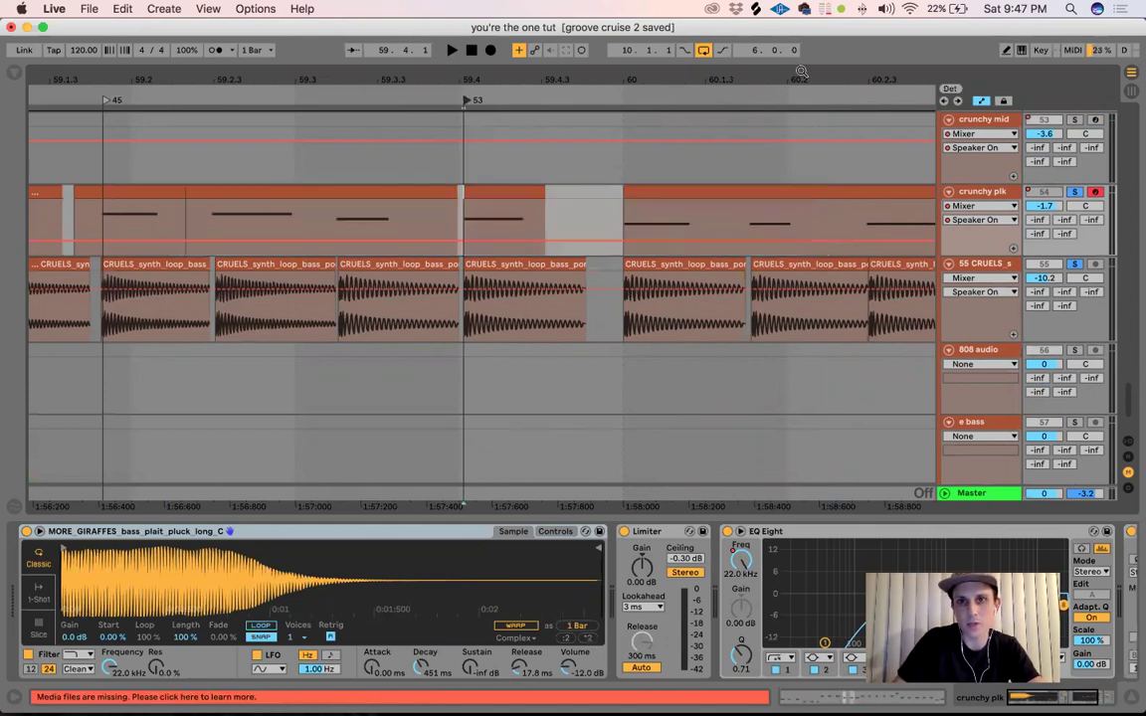
pyautogui.moveTo(759, 84); pyautogui.dragTo(746, 239)
pyautogui.click(742, 268)
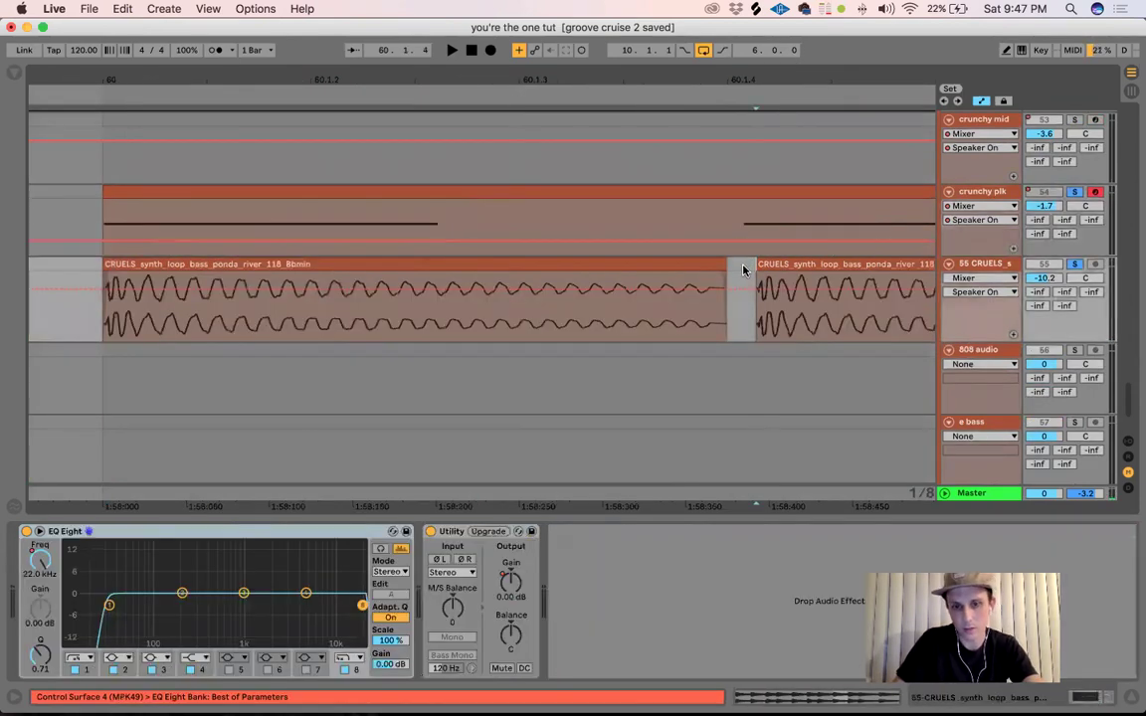
pyautogui.click(742, 269)
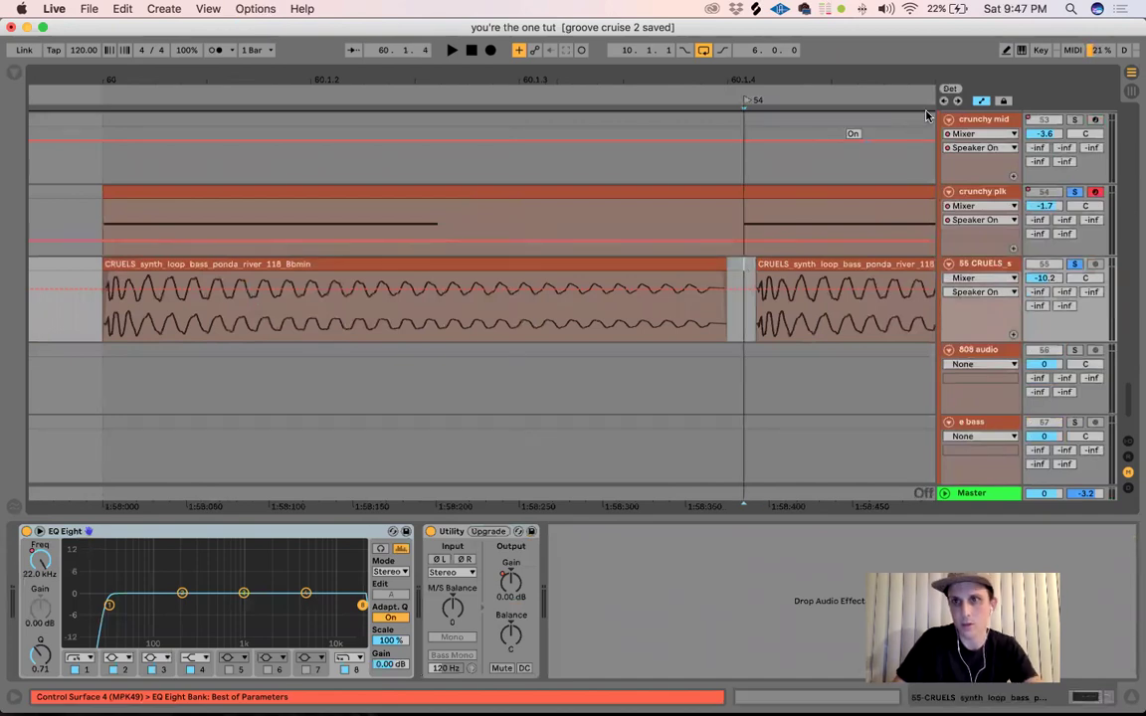
pyautogui.click(950, 90)
# Check the Remove Locator key mapping, then select track 46 to show its devices.
pyautogui.press('super+k')
pyautogui.click(950, 91)
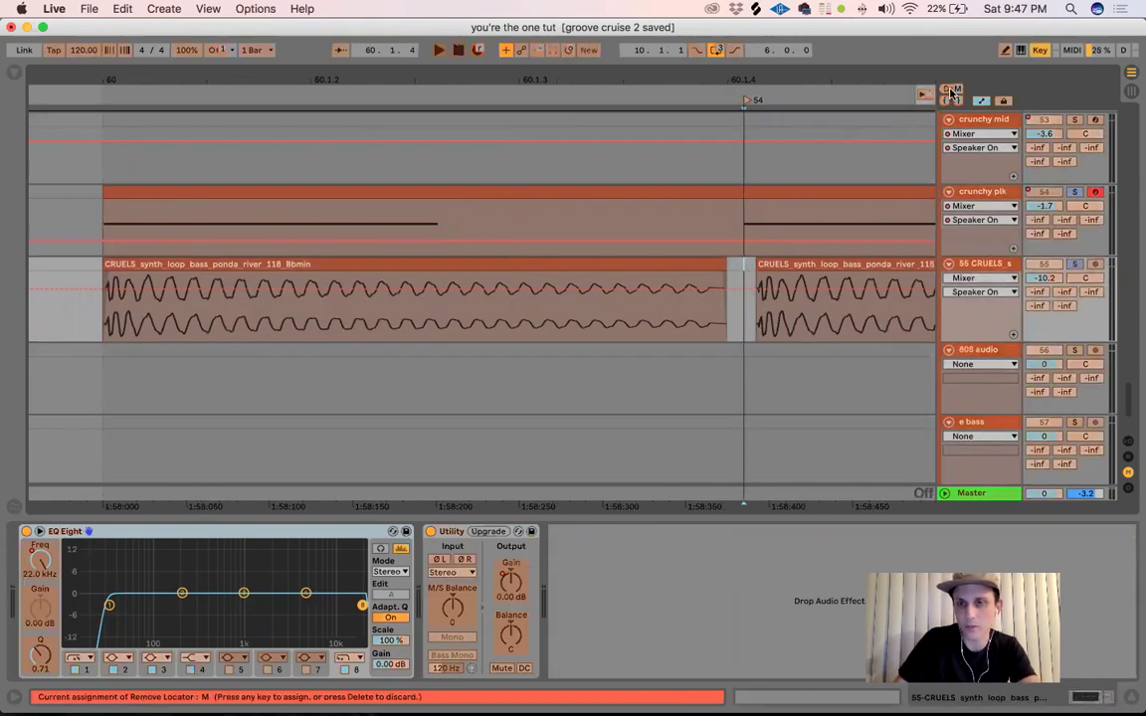
pyautogui.press('super+k')
pyautogui.scroll(8, 744, 228)
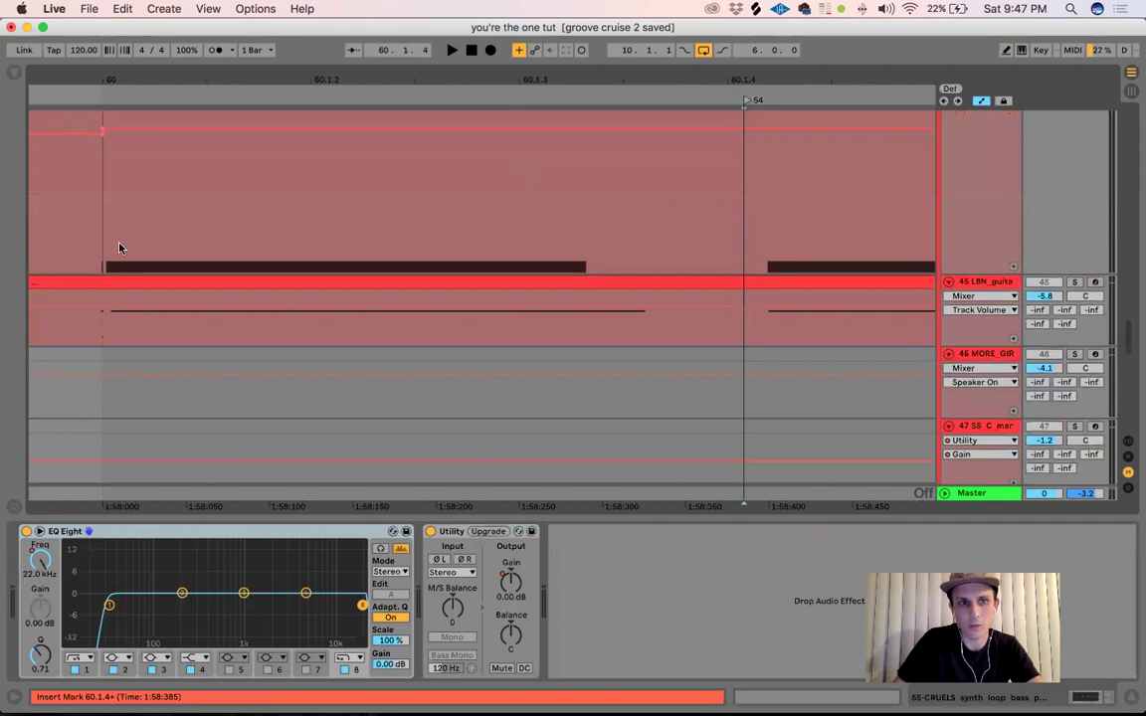
pyautogui.click(608, 378)
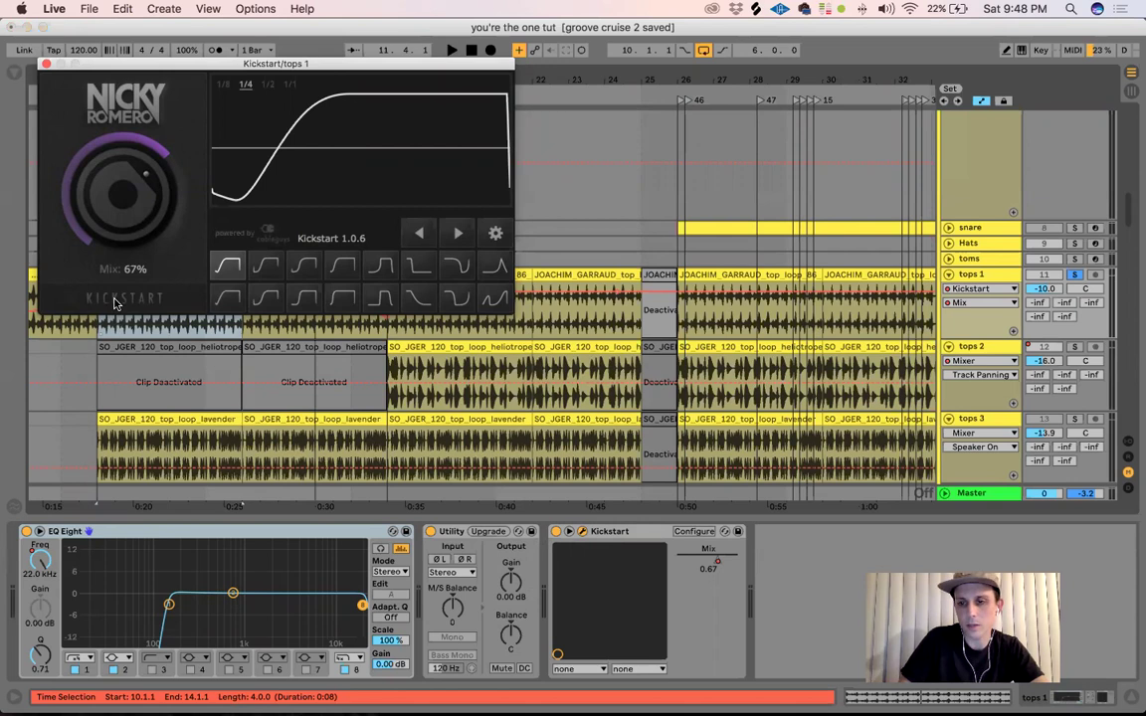
# Close the Kickstart window and audition the tops 1 Mix automation from bars 10 and 18.
pyautogui.click(716, 555)
pyautogui.press('alt+super+p')
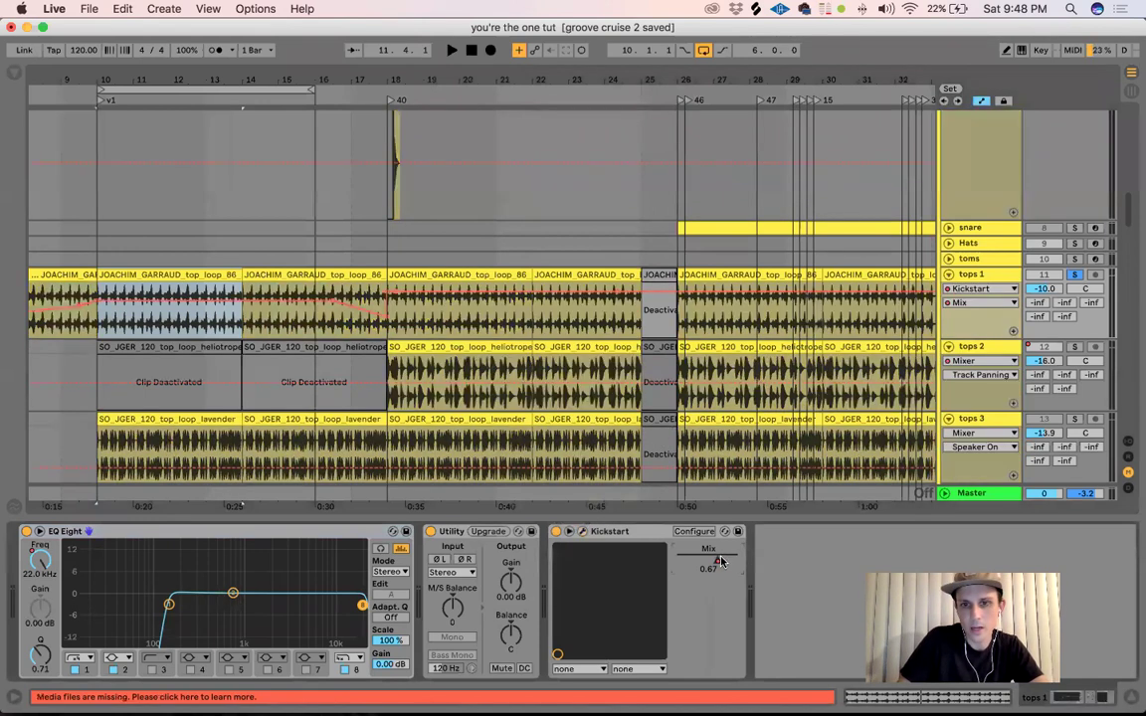
pyautogui.hscroll(-5, 298, 279)
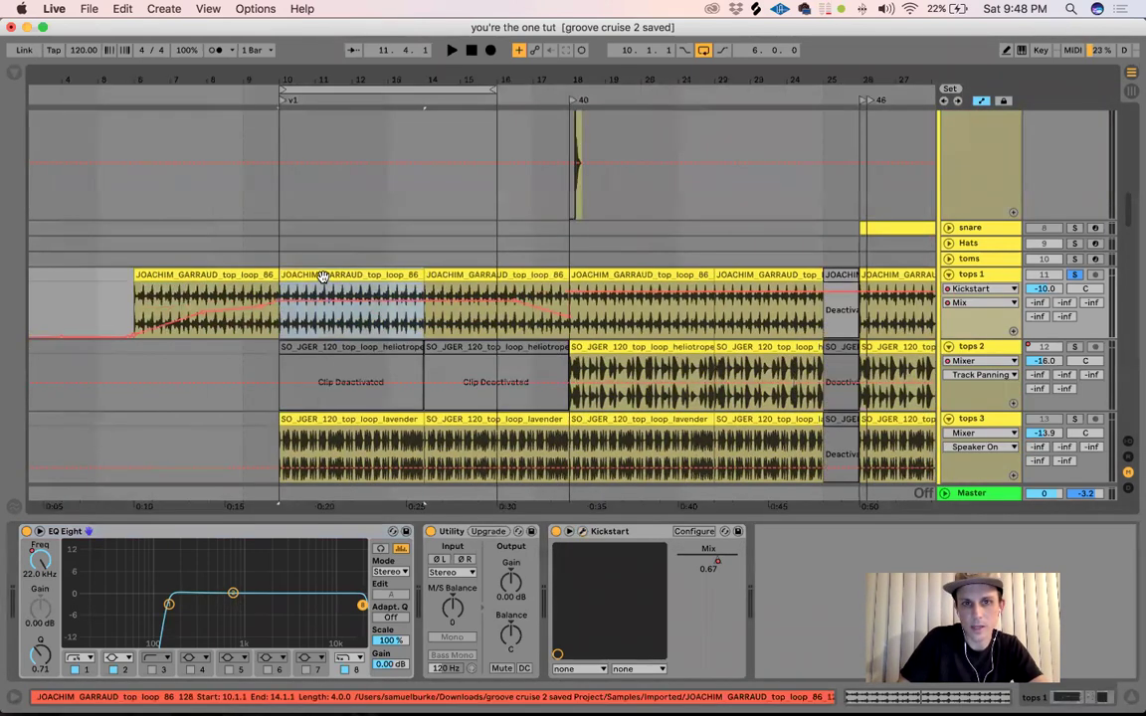
pyautogui.press('space')
pyautogui.press('space')
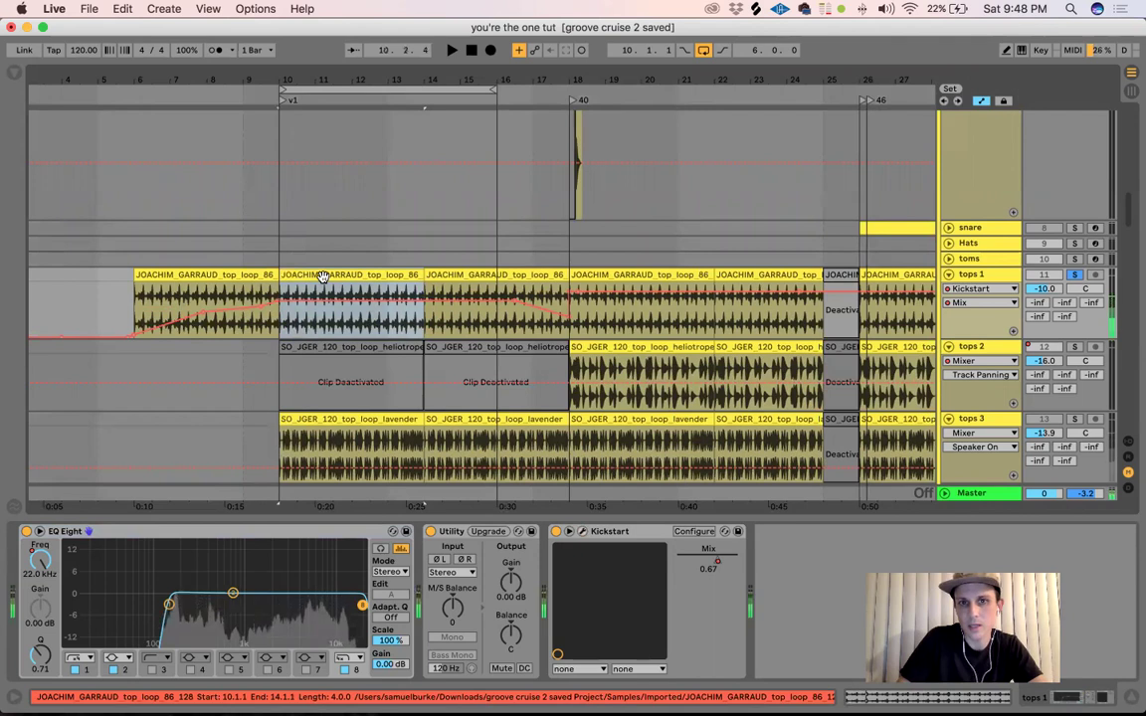
pyautogui.click(574, 334)
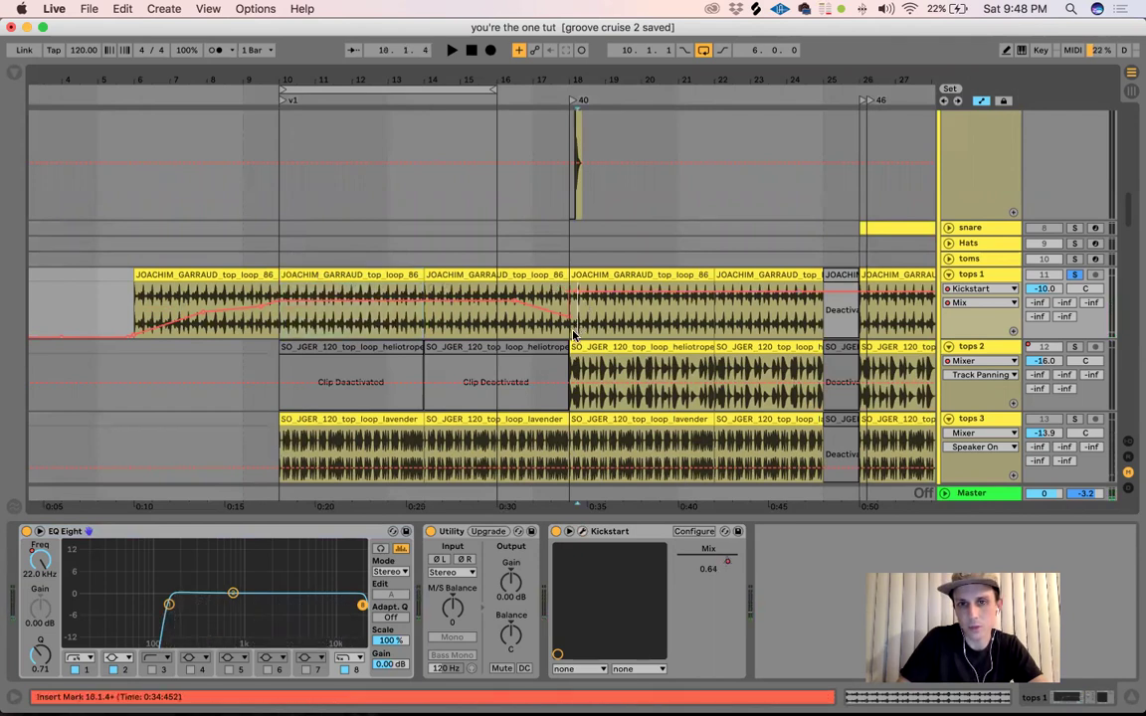
pyautogui.press('space')
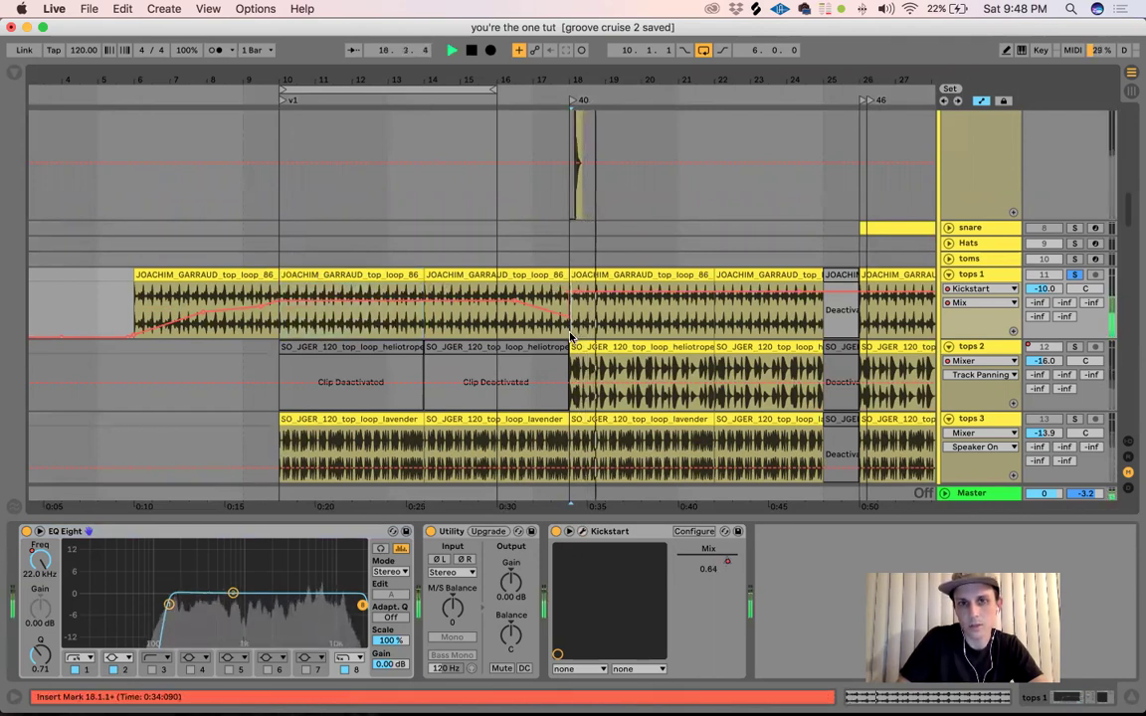
pyautogui.press('space')
pyautogui.click(602, 273)
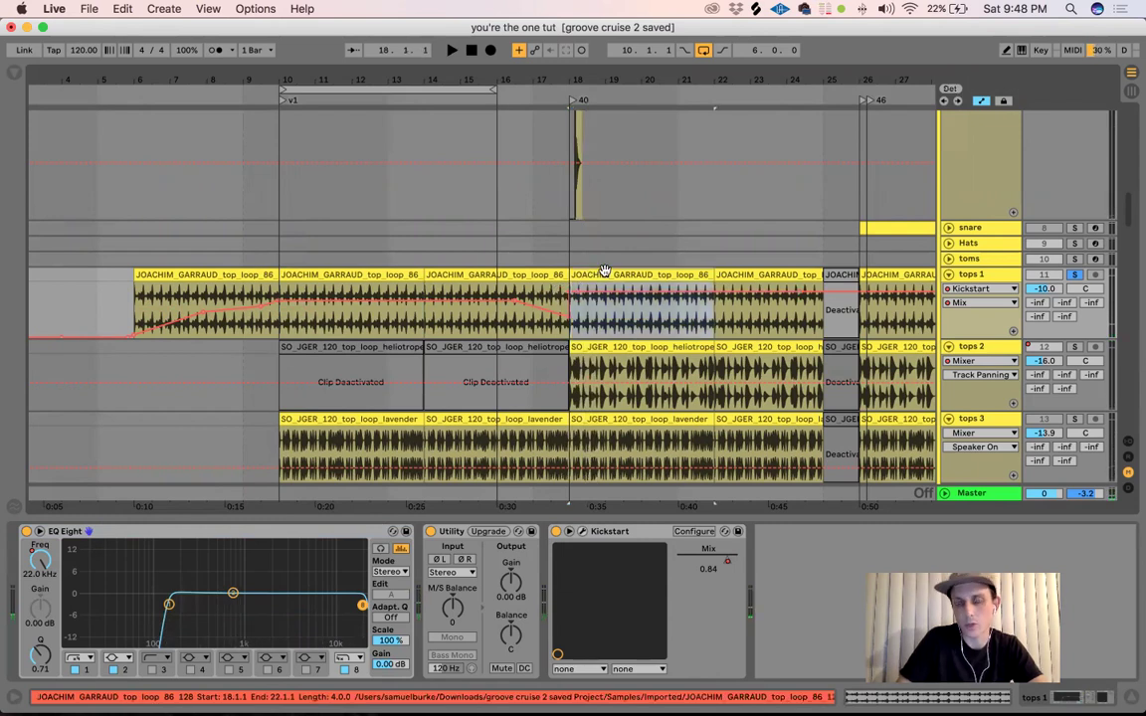
pyautogui.click(324, 271)
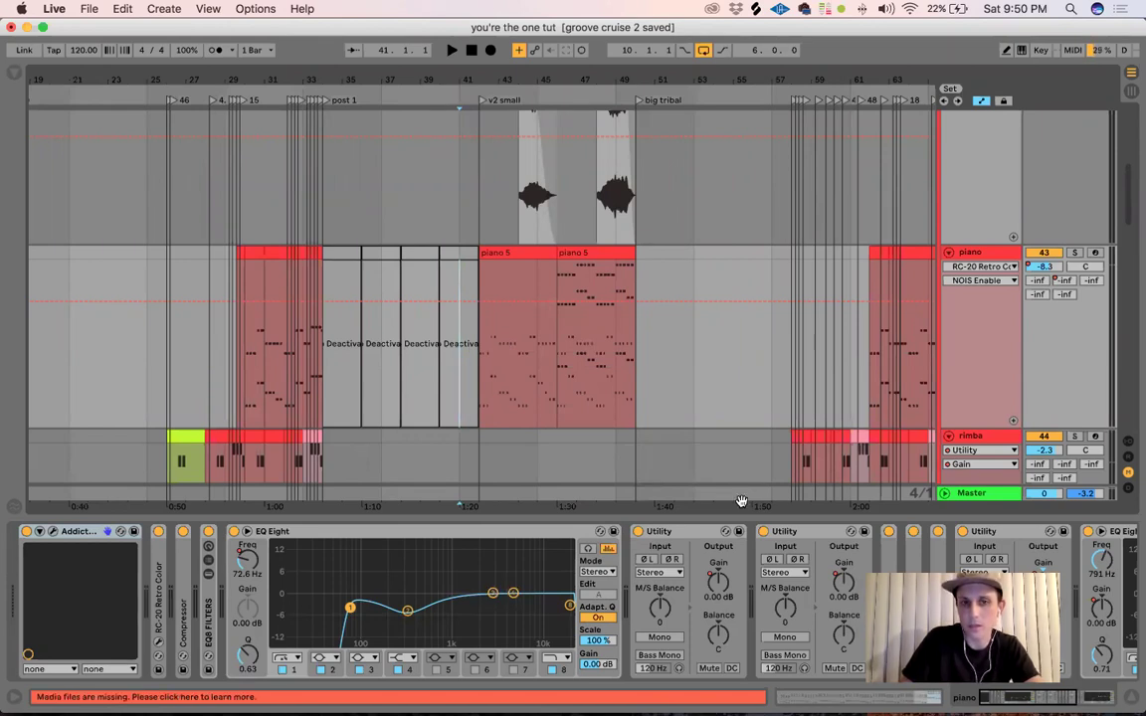
# Play the piano passage at bars 30–31 twice, then zoom the arrangement out.
pyautogui.moveTo(252, 255); pyautogui.dragTo(240, 298)
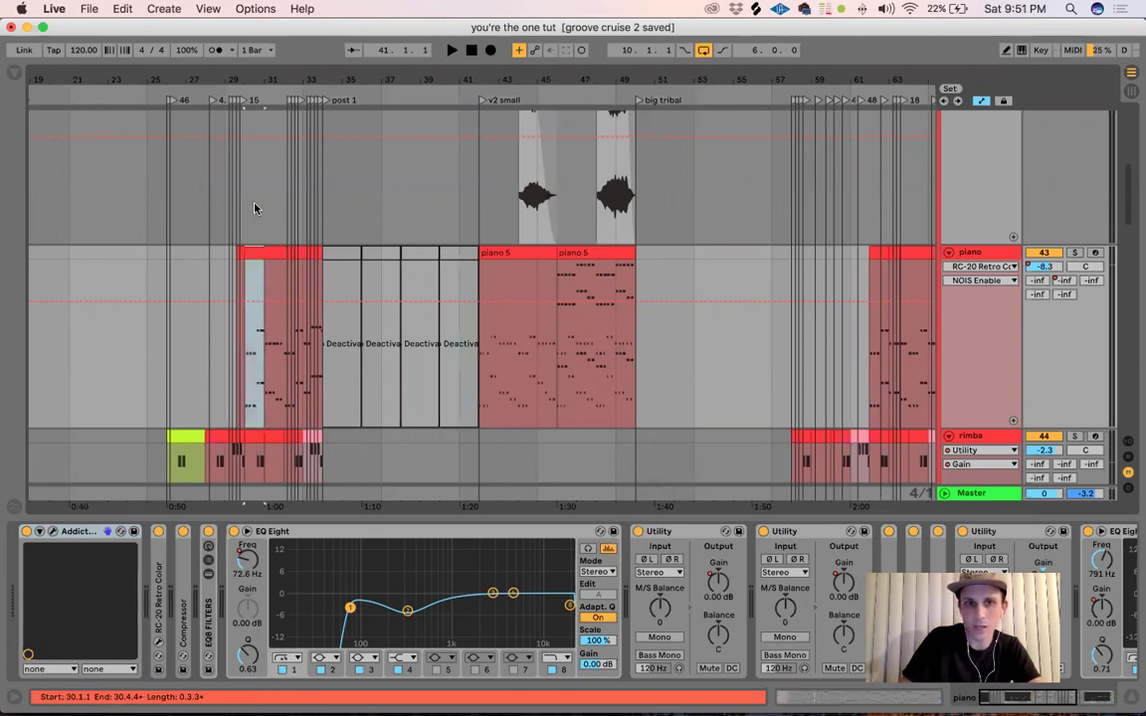
pyautogui.moveTo(217, 79); pyautogui.dragTo(241, 129)
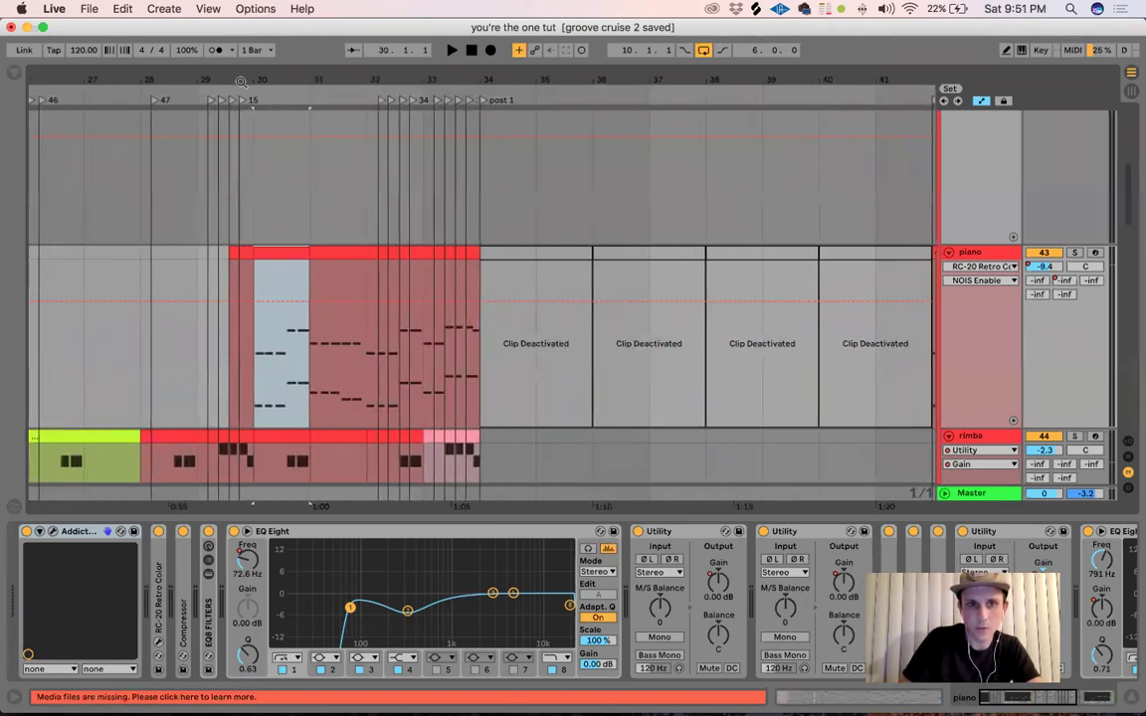
pyautogui.click(257, 377)
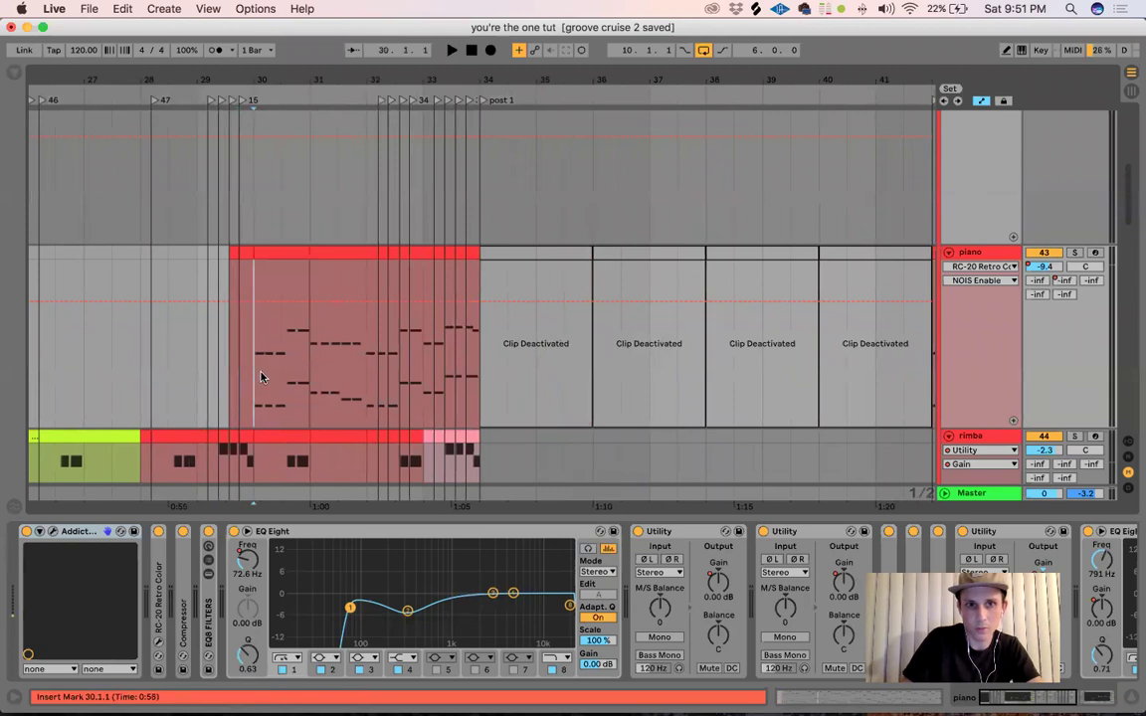
pyautogui.press('space')
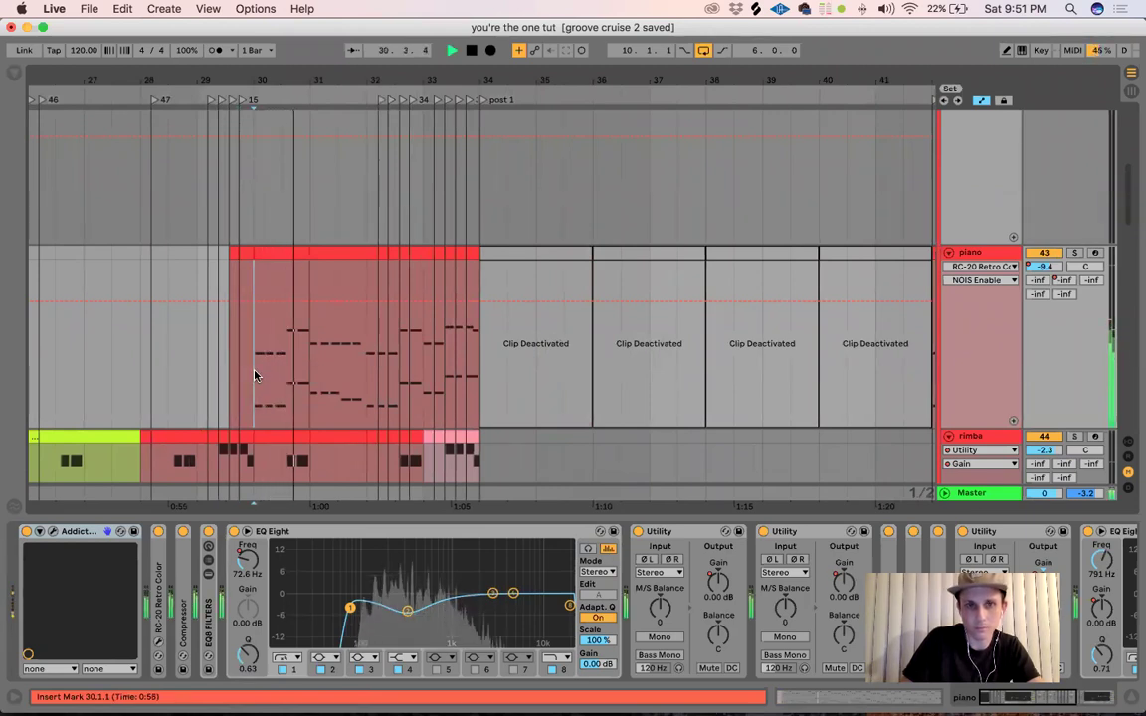
pyautogui.moveTo(257, 377); pyautogui.dragTo(359, 340)
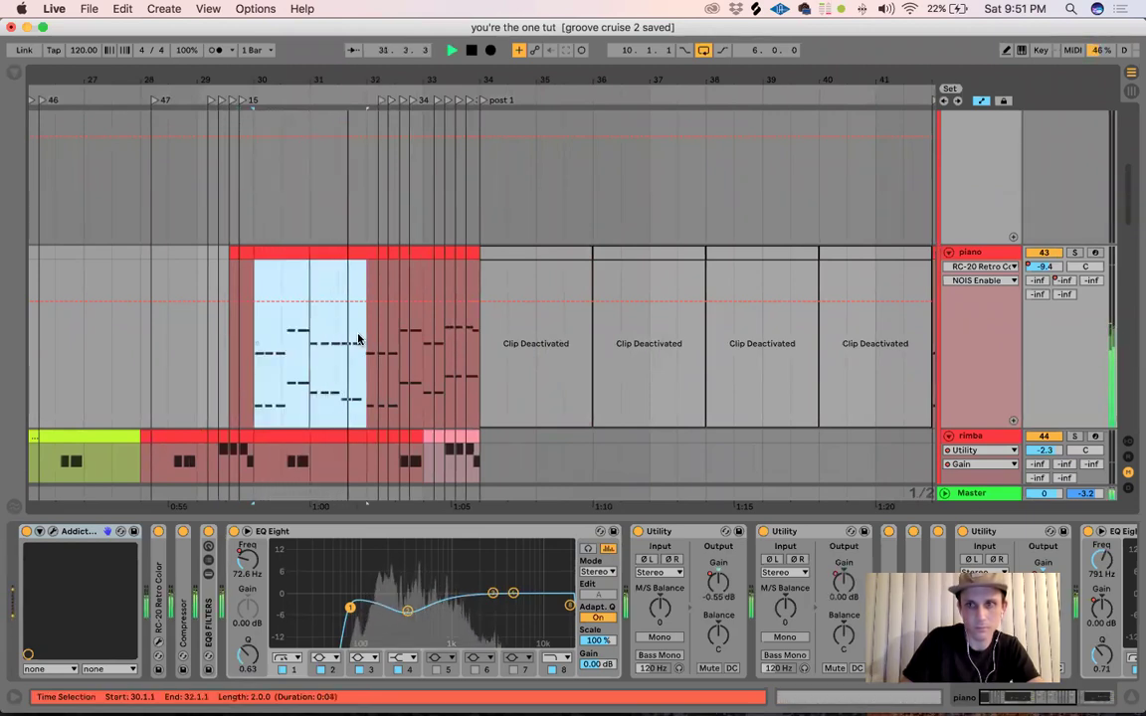
pyautogui.press('space')
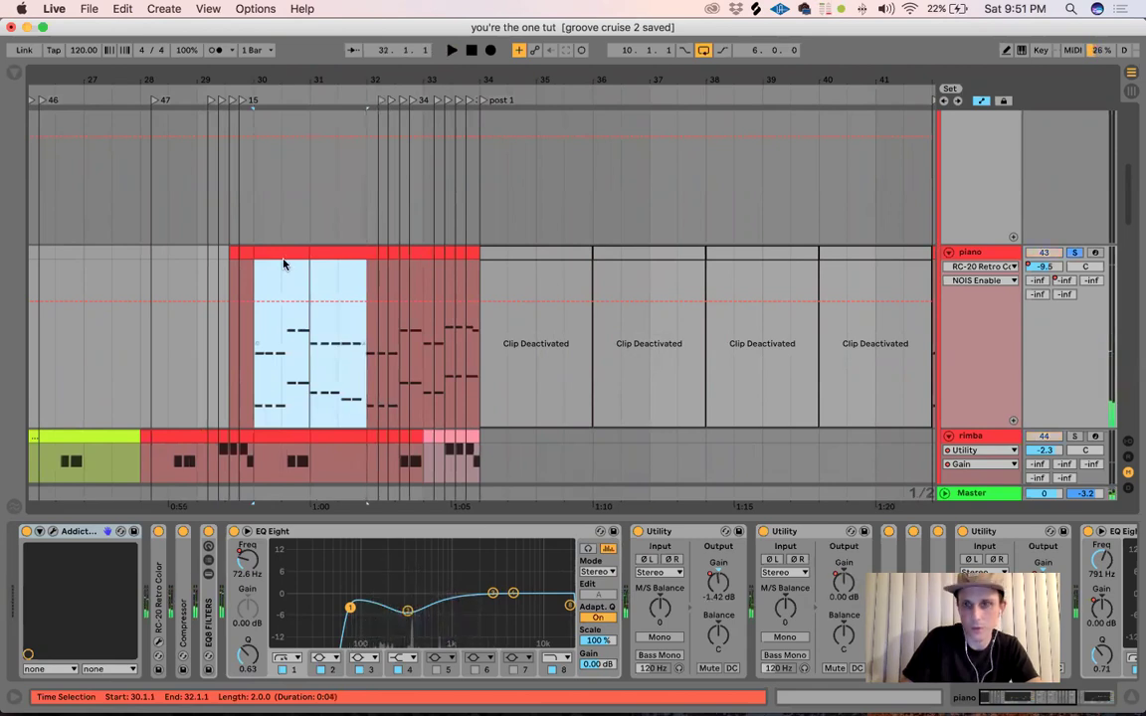
pyautogui.press('space')
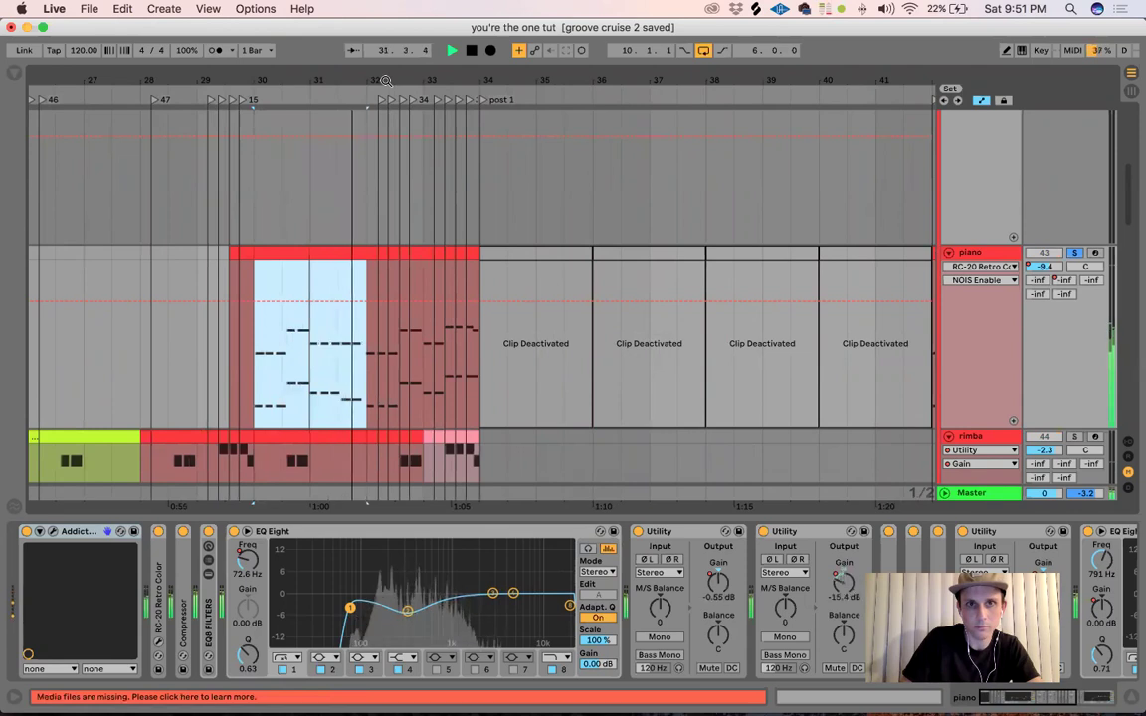
pyautogui.press('space')
pyautogui.moveTo(386, 80); pyautogui.dragTo(271, 113)
# Scroll to bridge pt 2 and play the iowa piano 2 section at bars 82–86.
pyautogui.hscroll(3, 542, 294)
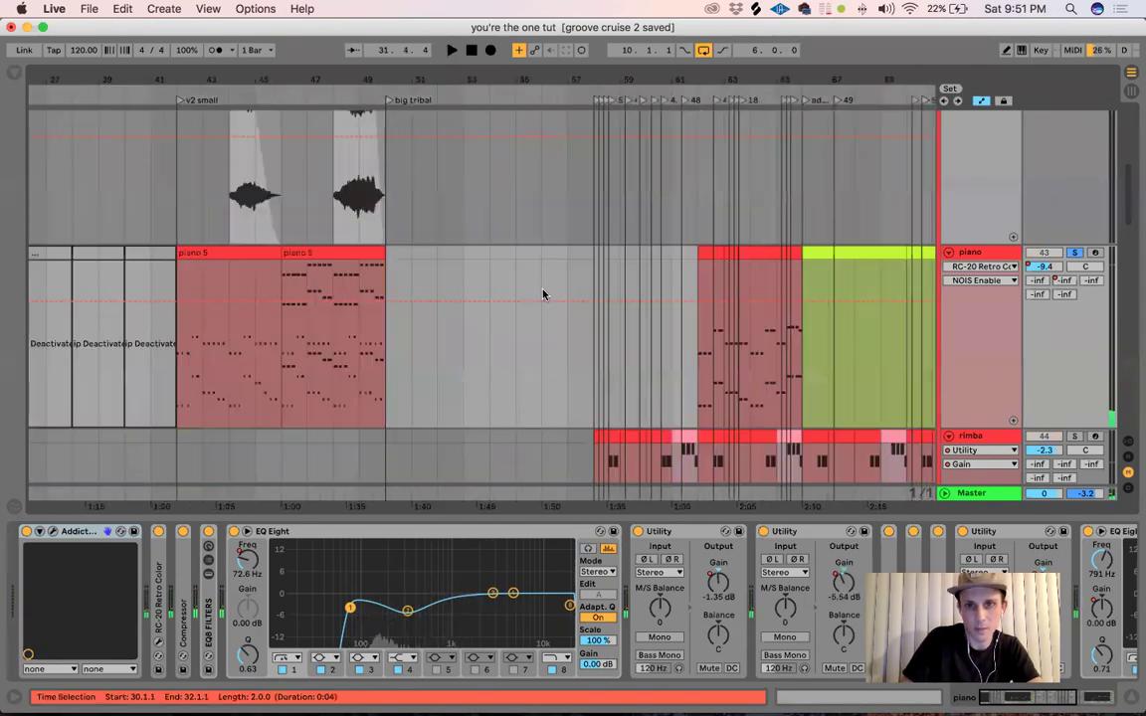
pyautogui.hscroll(3, 546, 295)
pyautogui.hscroll(3, 573, 294)
pyautogui.click(649, 252)
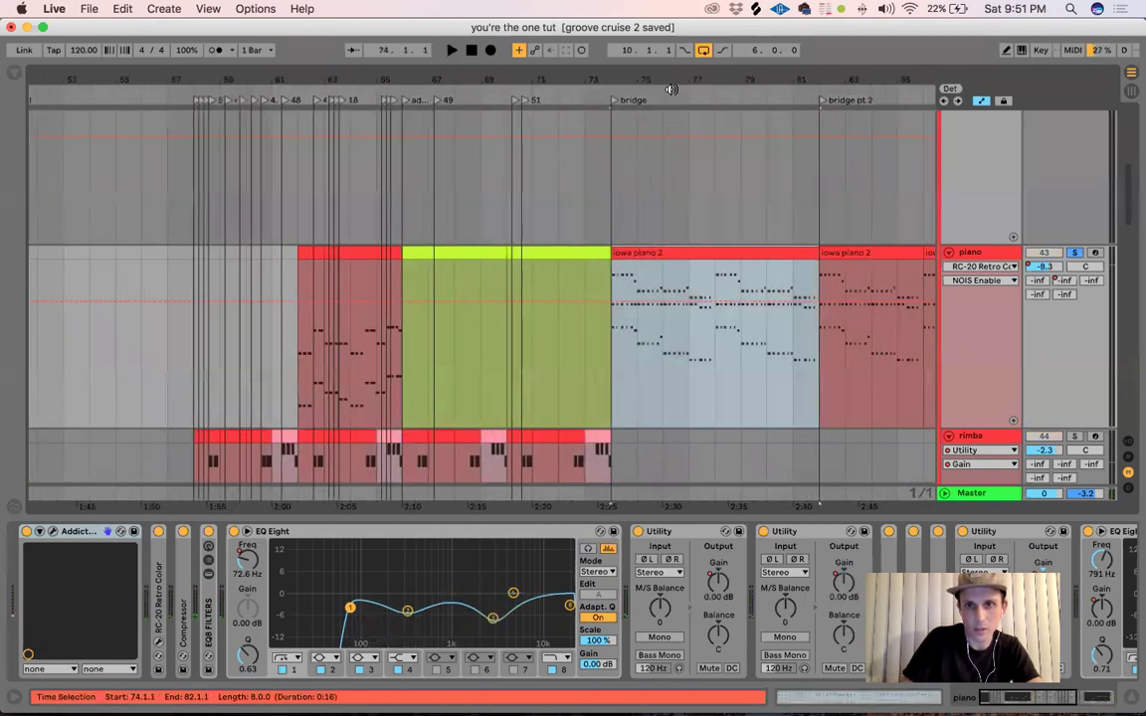
pyautogui.hscroll(3, 649, 252)
pyautogui.click(622, 252)
pyautogui.press('space')
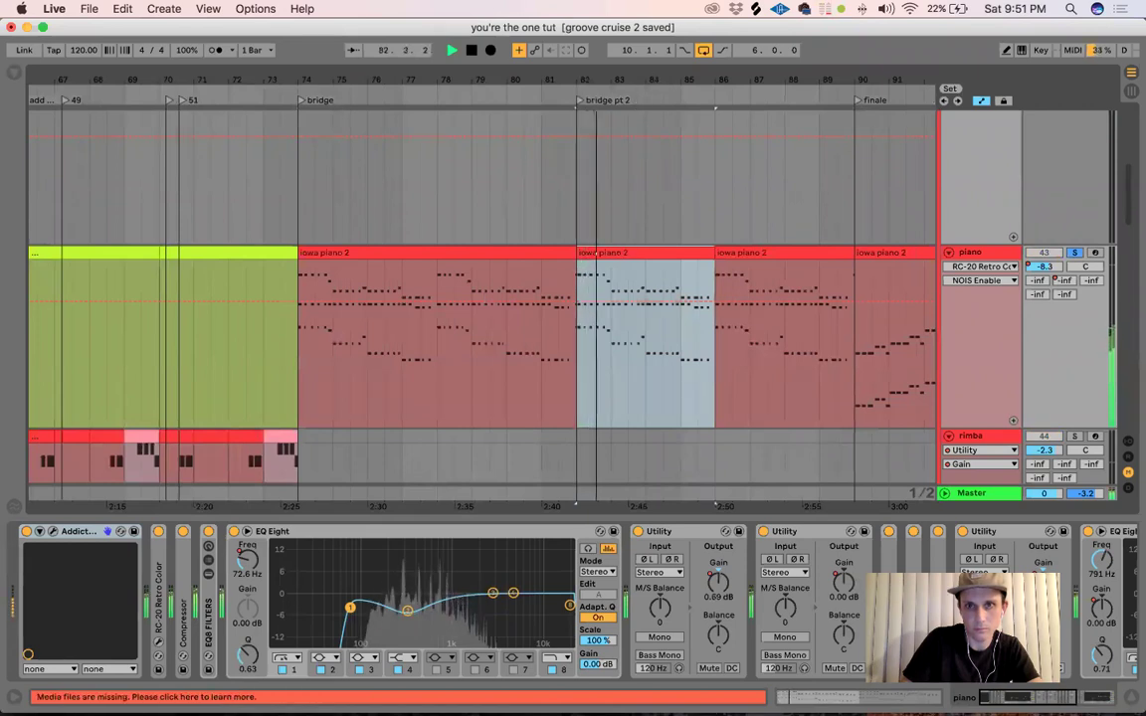
# Zoom in on bars 82–86, replay the bridge passage, and open the iowa piano 2 clip.
pyautogui.moveTo(636, 81); pyautogui.dragTo(637, 199)
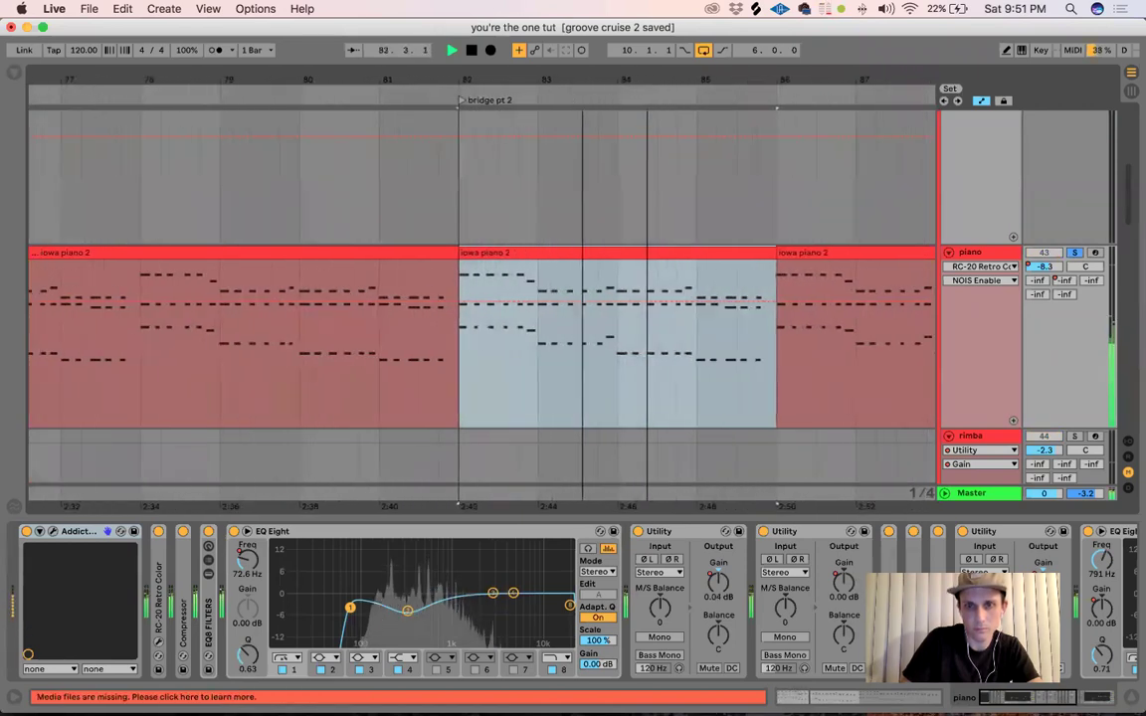
pyautogui.moveTo(648, 79); pyautogui.dragTo(649, 119)
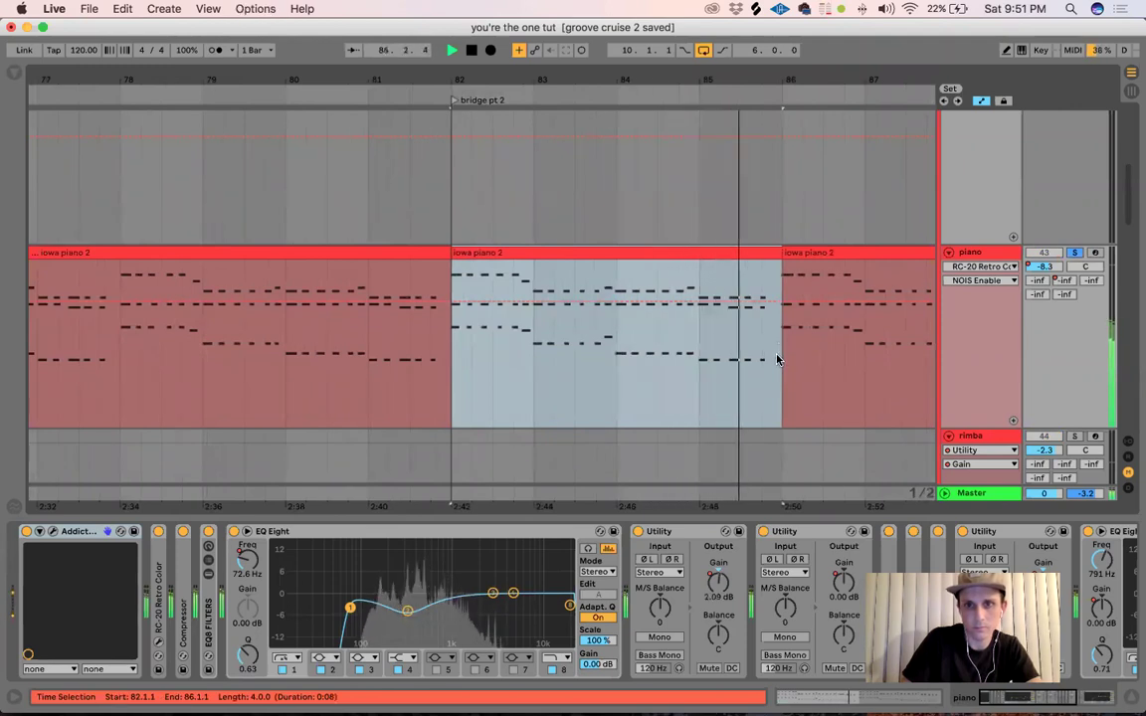
pyautogui.press('space')
pyautogui.moveTo(775, 355); pyautogui.dragTo(460, 356)
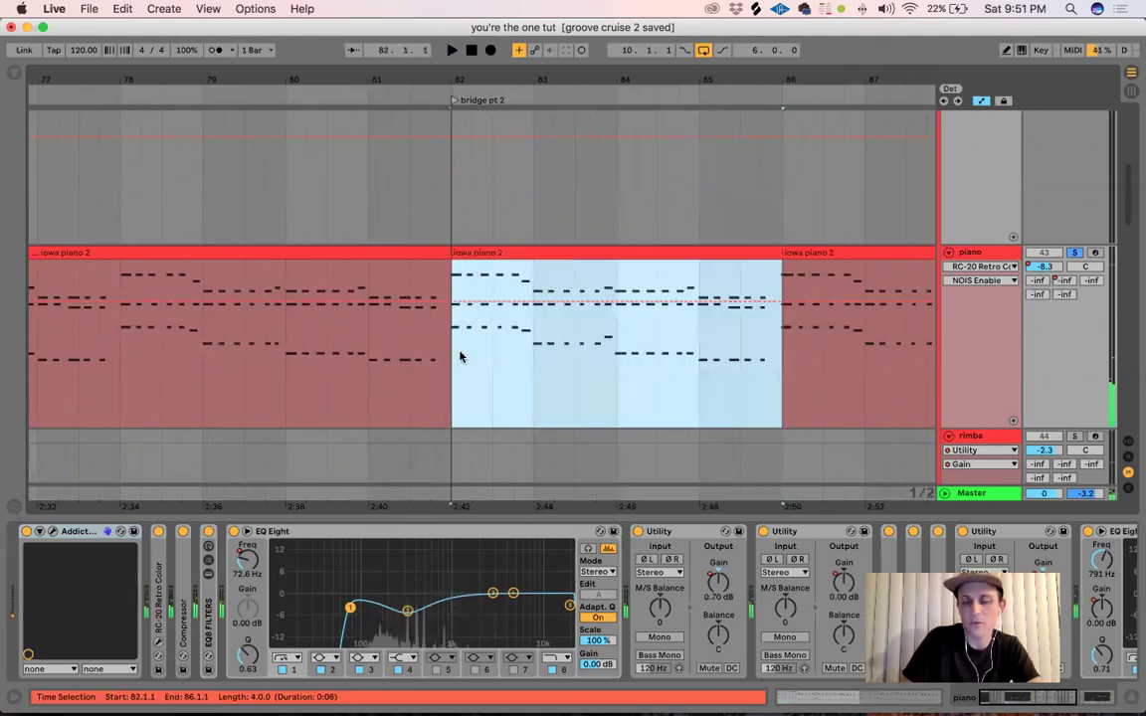
pyautogui.press('space')
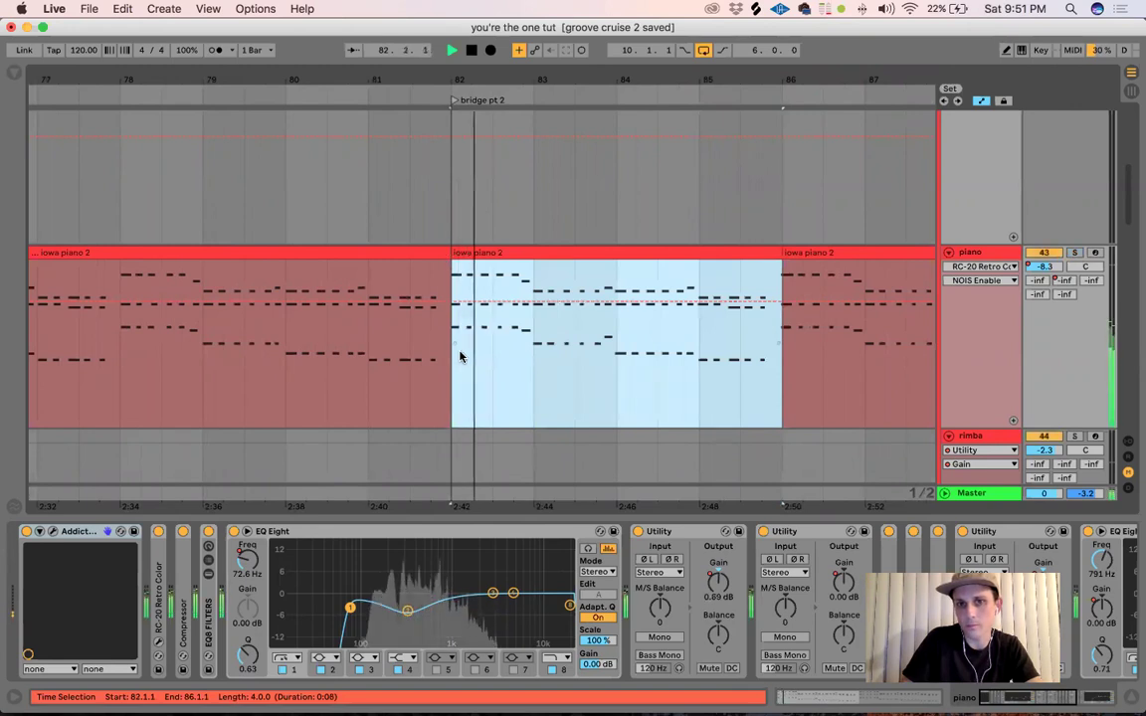
pyautogui.moveTo(610, 71); pyautogui.dragTo(604, 239)
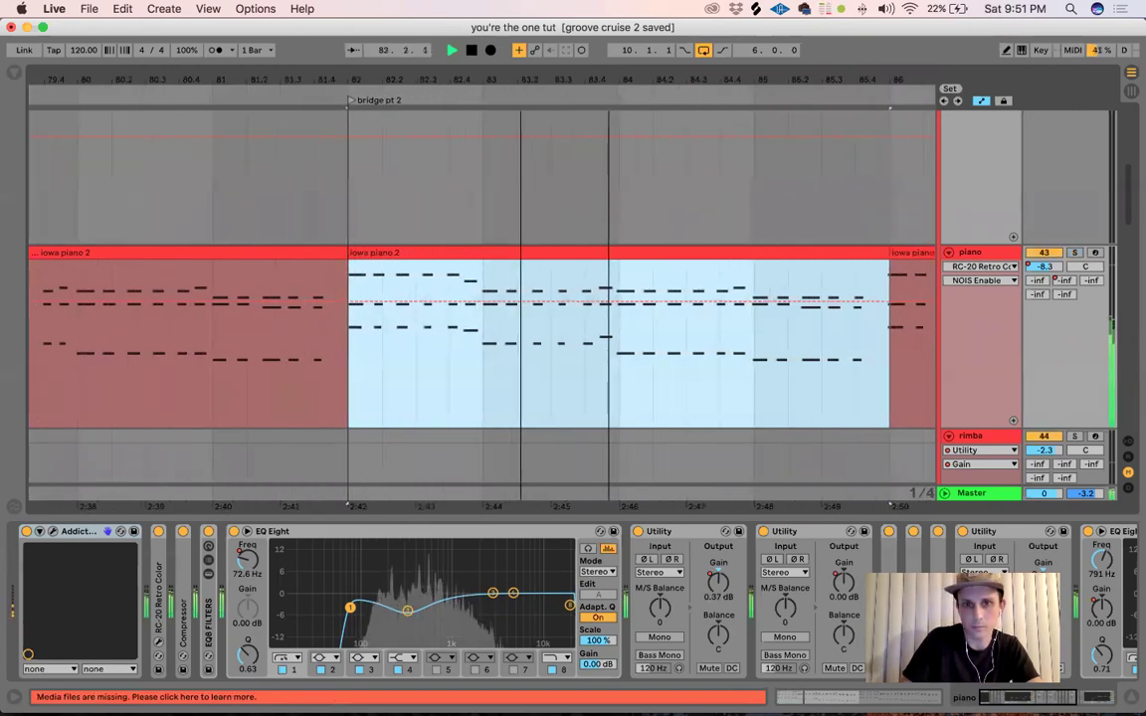
pyautogui.doubleClick(604, 249)
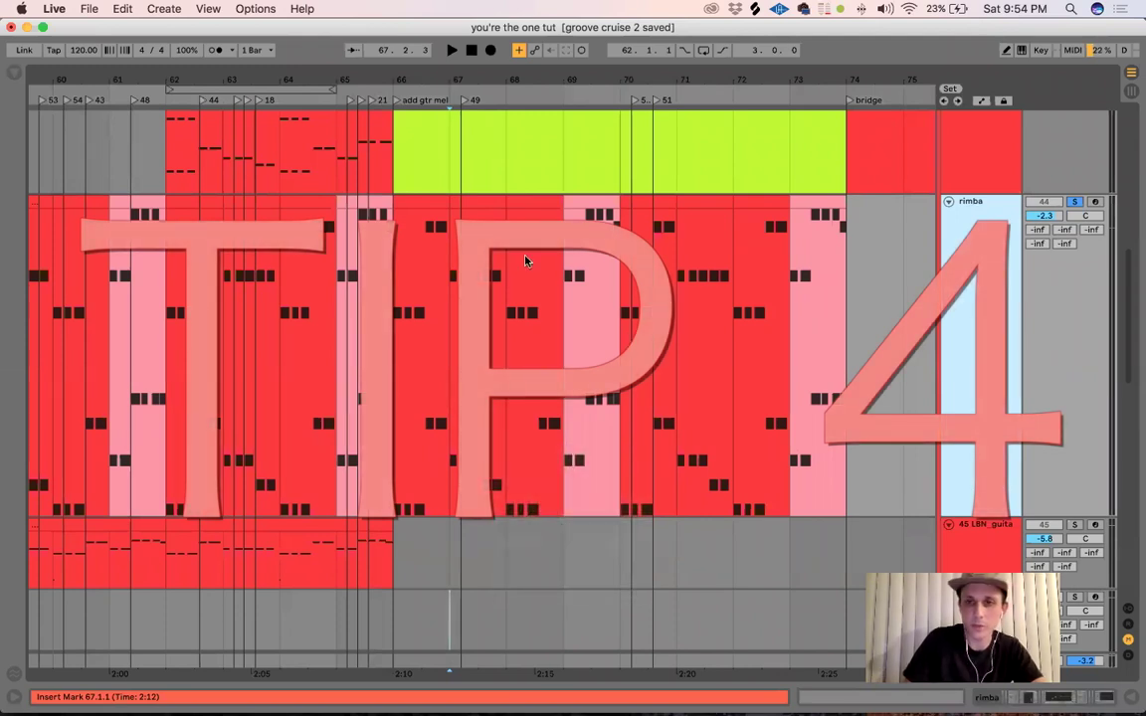
# Play the rimba part from bar 66, then solo the SS_C marimba 2 track.
pyautogui.moveTo(394, 213); pyautogui.dragTo(448, 229)
pyautogui.press('space')
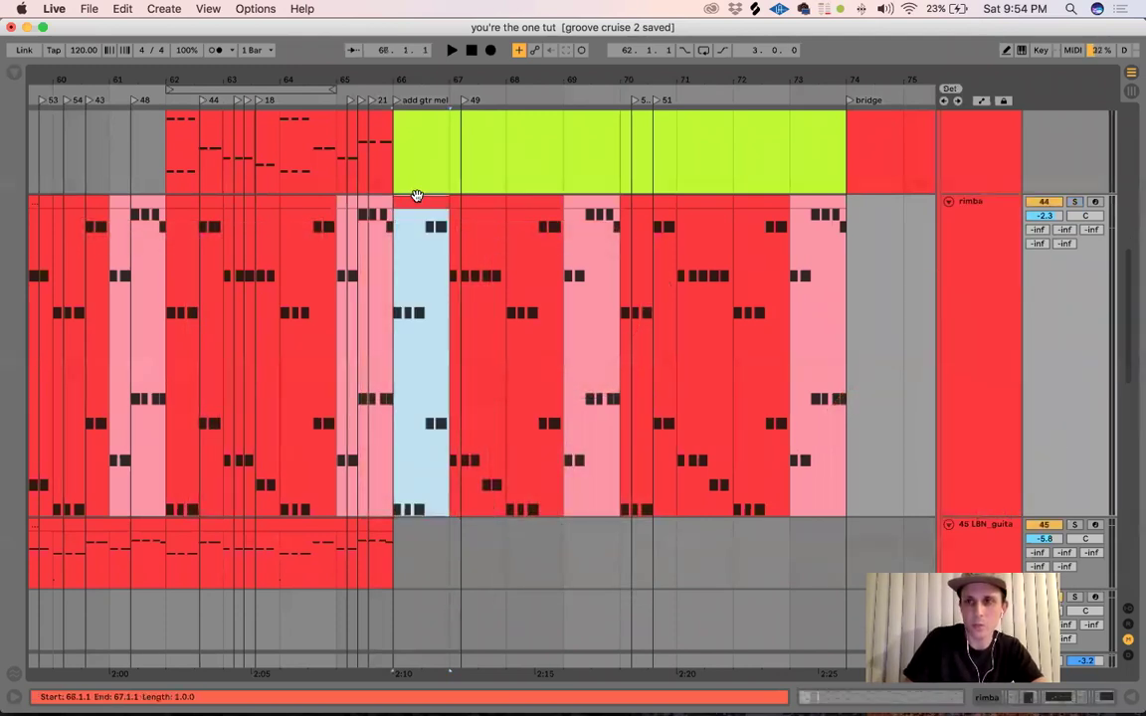
pyautogui.scroll(-3, 442, 238)
pyautogui.scroll(-3, 690, 400)
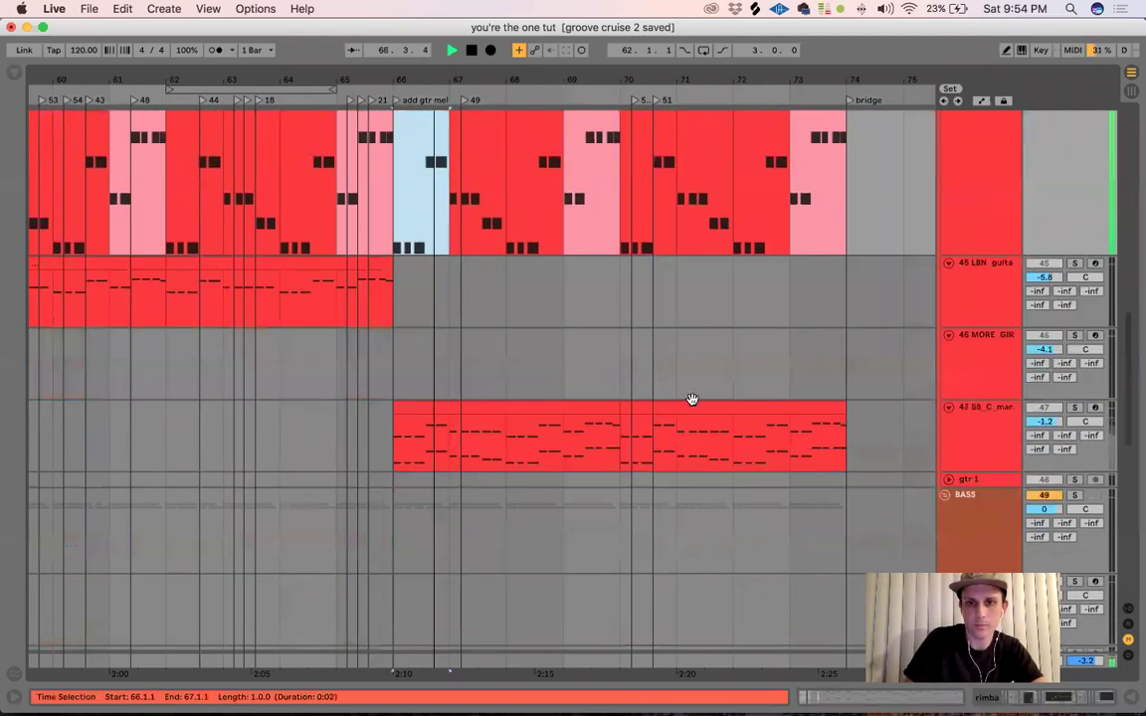
pyautogui.press('space')
pyautogui.click(971, 422)
pyautogui.press('space')
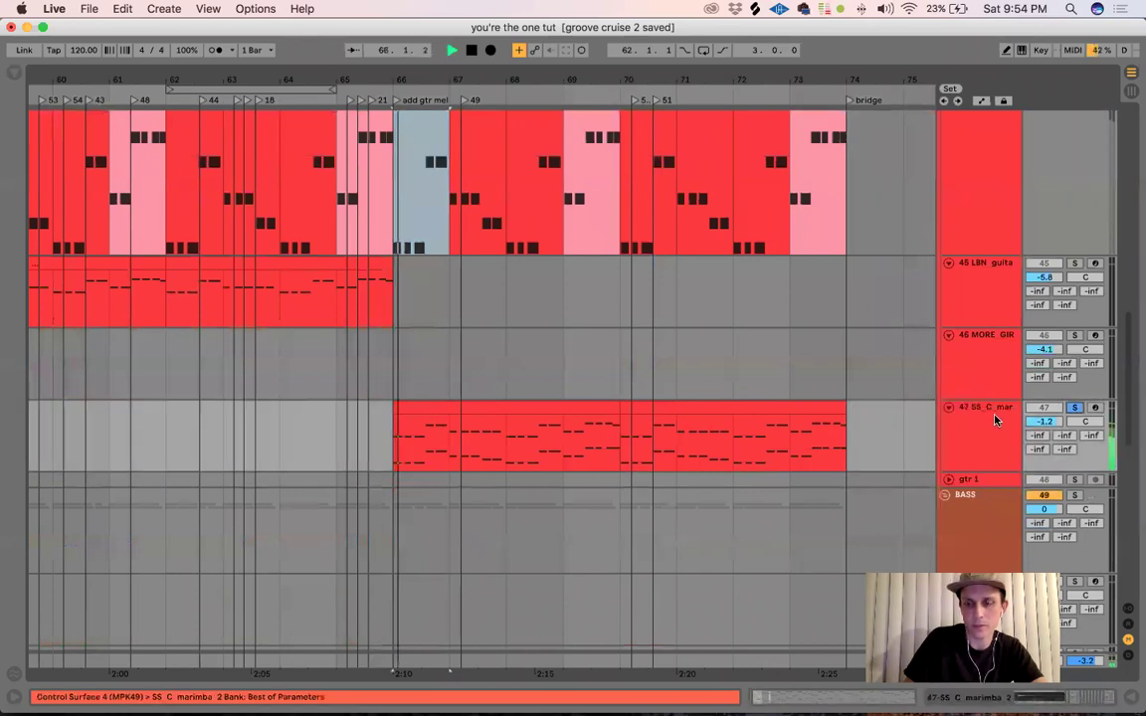
# Show the marimba's device chain and its OTT moderate compressor while hearing bars 66–70.
pyautogui.doubleClick(994, 419)
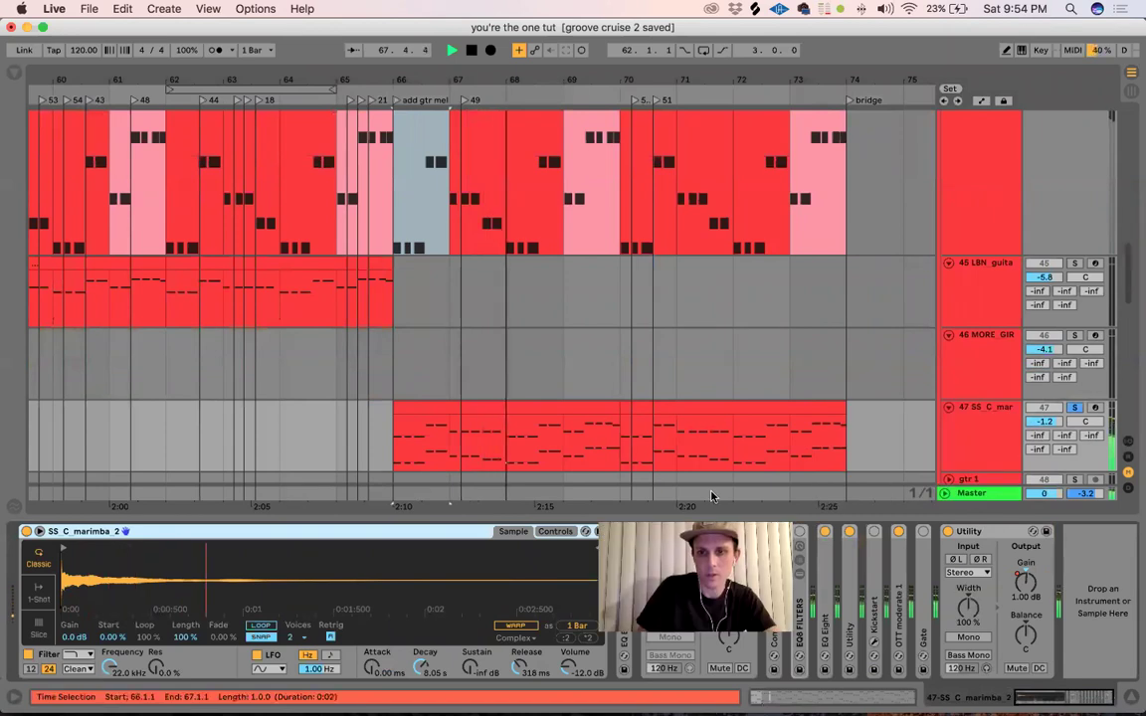
pyautogui.click(535, 446)
pyautogui.press('space')
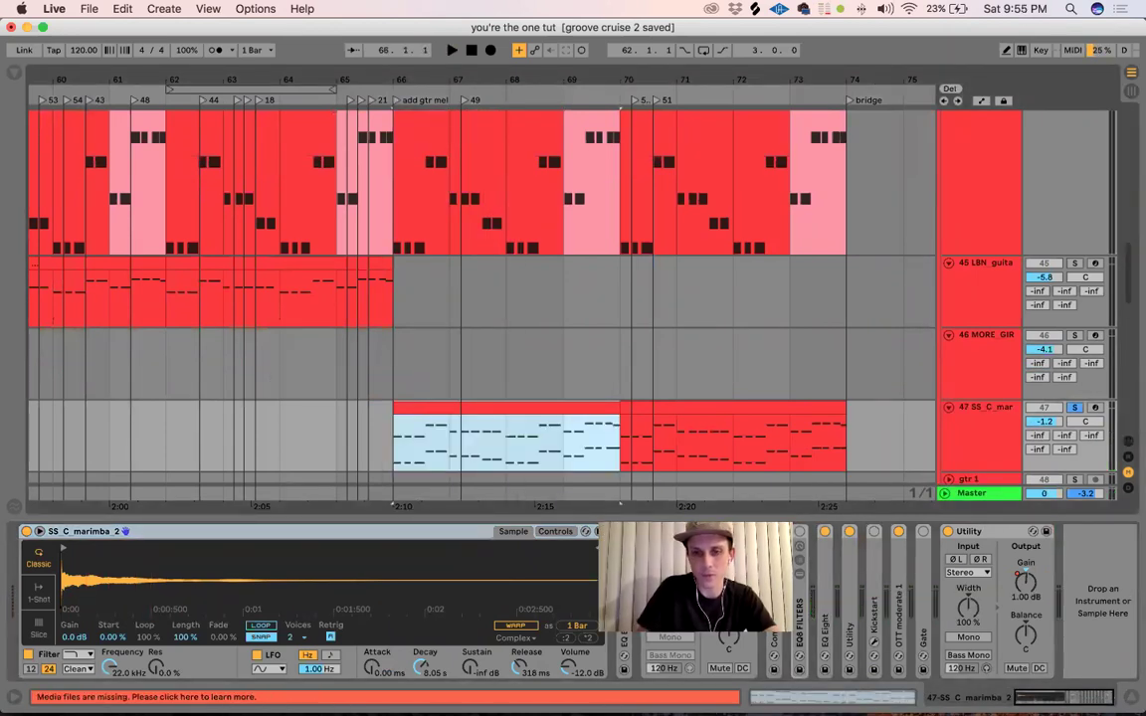
pyautogui.scroll(-3, 985, 342)
pyautogui.click(986, 343)
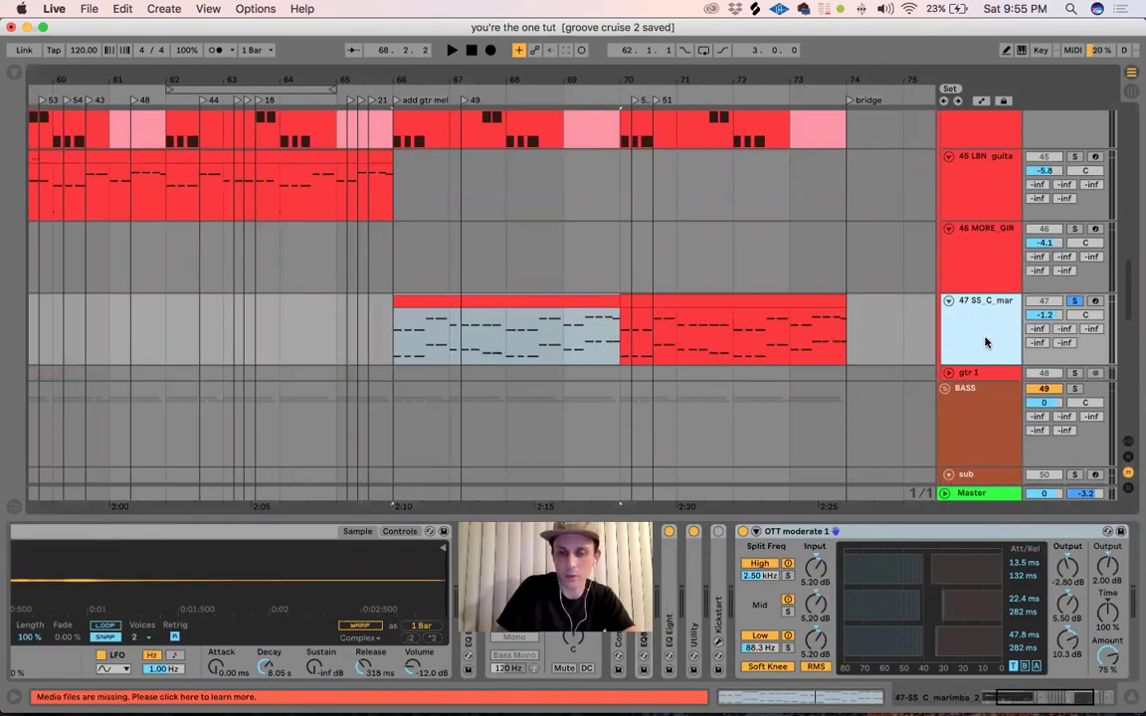
# Play the passage and select the E2, A3, B3 and G#3 notes of the bar-85 clip.
pyautogui.press('space')
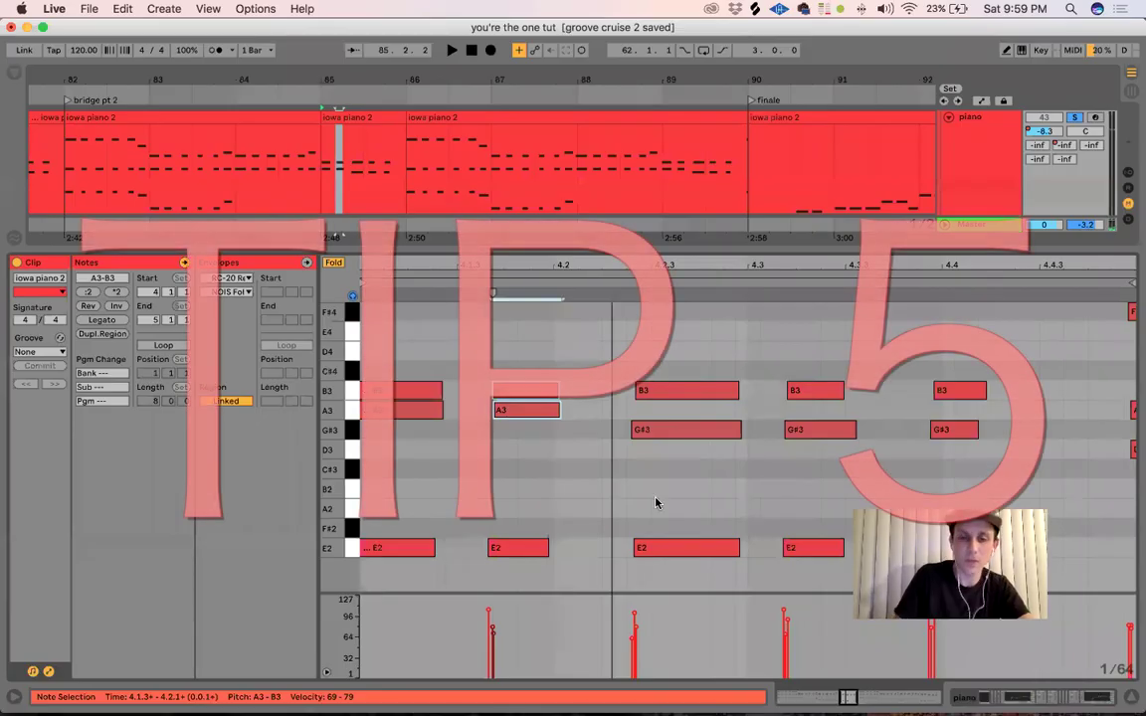
pyautogui.keyDown('shift'); pyautogui.click(518, 548); pyautogui.keyUp('shift')
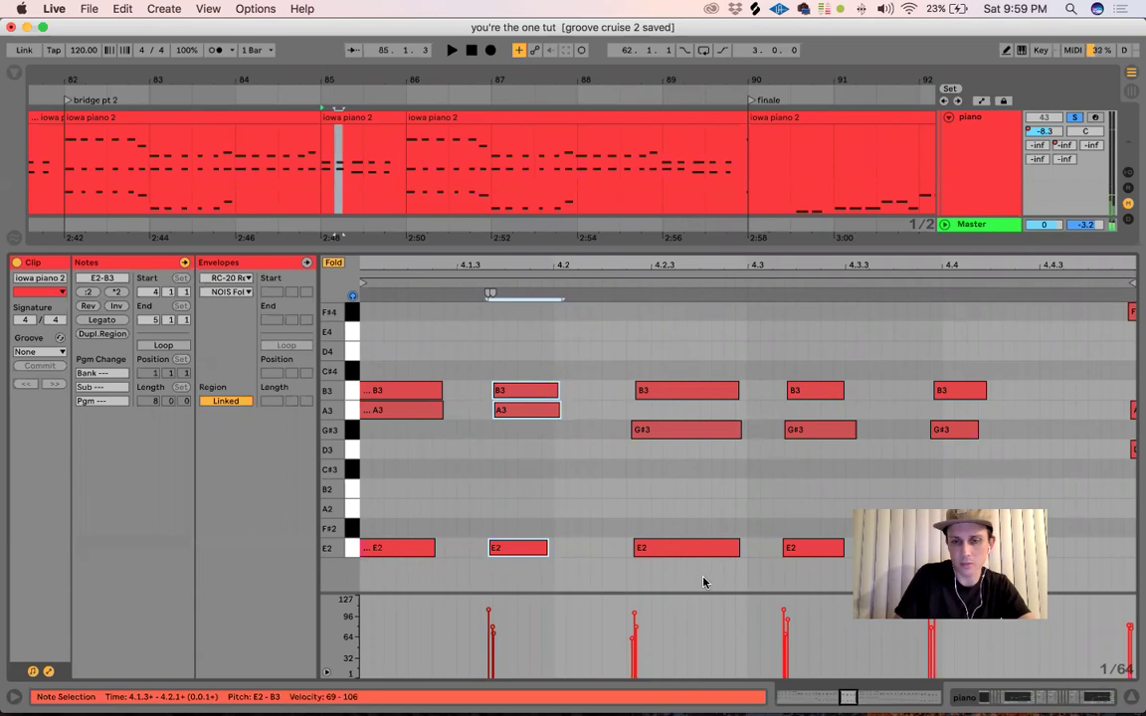
pyautogui.moveTo(701, 586); pyautogui.dragTo(702, 383)
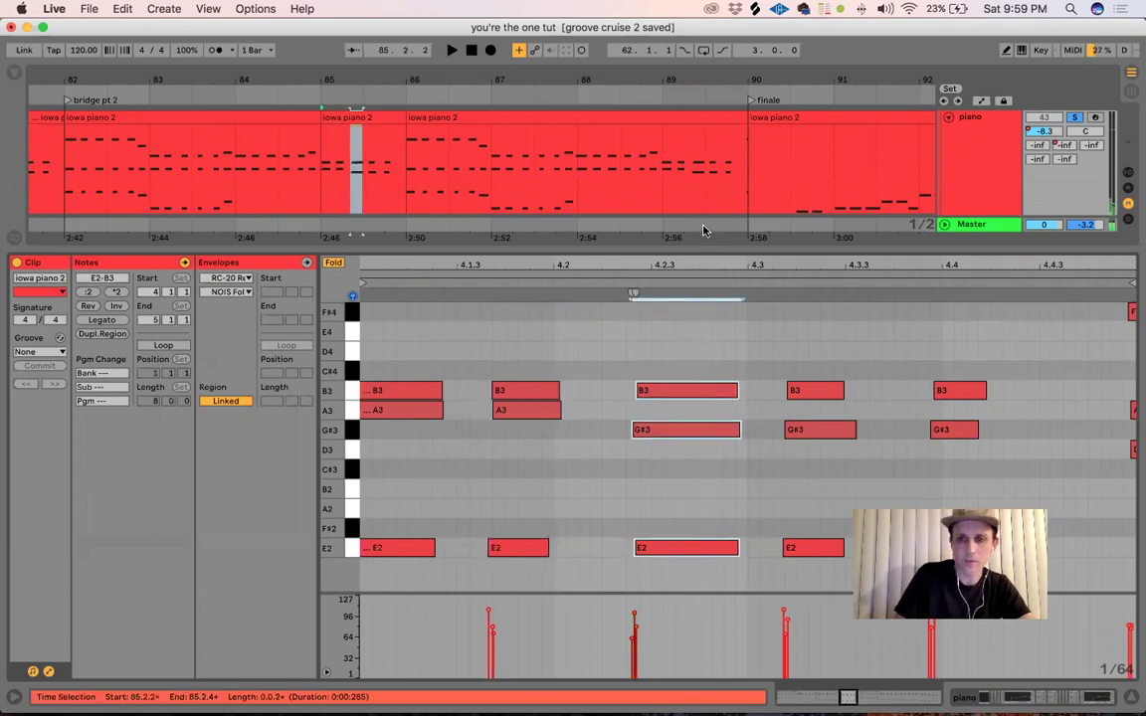
# Colour the bar-85 iowa piano 2 clip teal and compare it with the earlier piano clip.
pyautogui.click(259, 112)
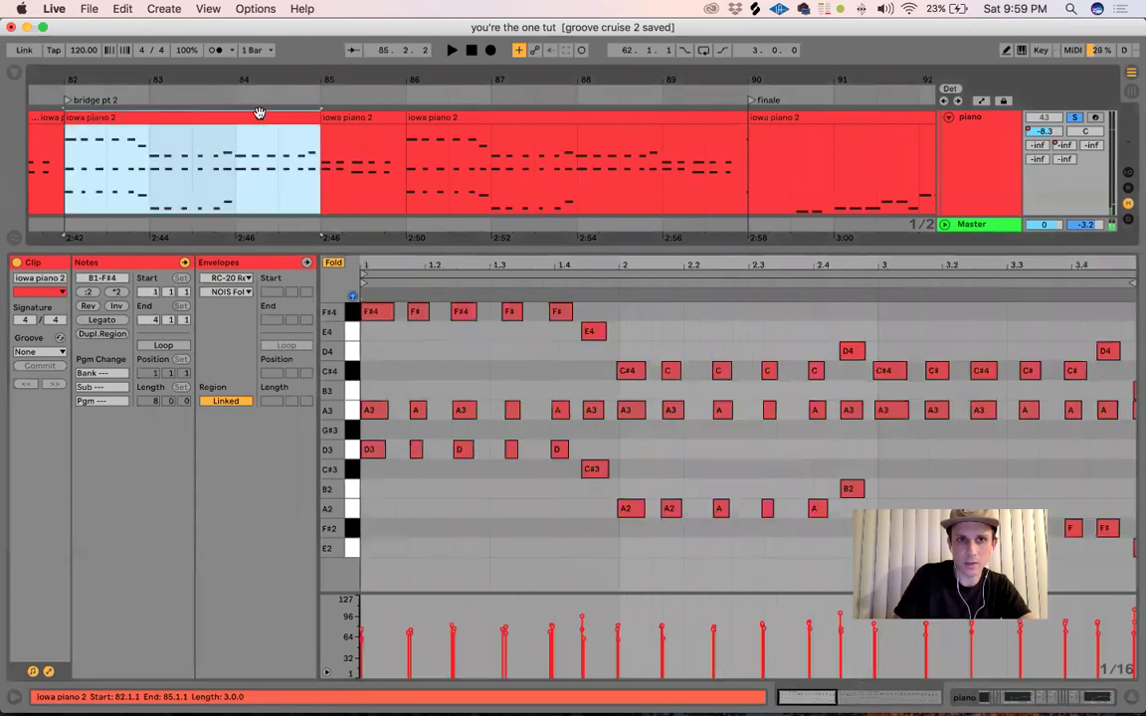
pyautogui.rightClick(350, 117)
pyautogui.press('Escape')
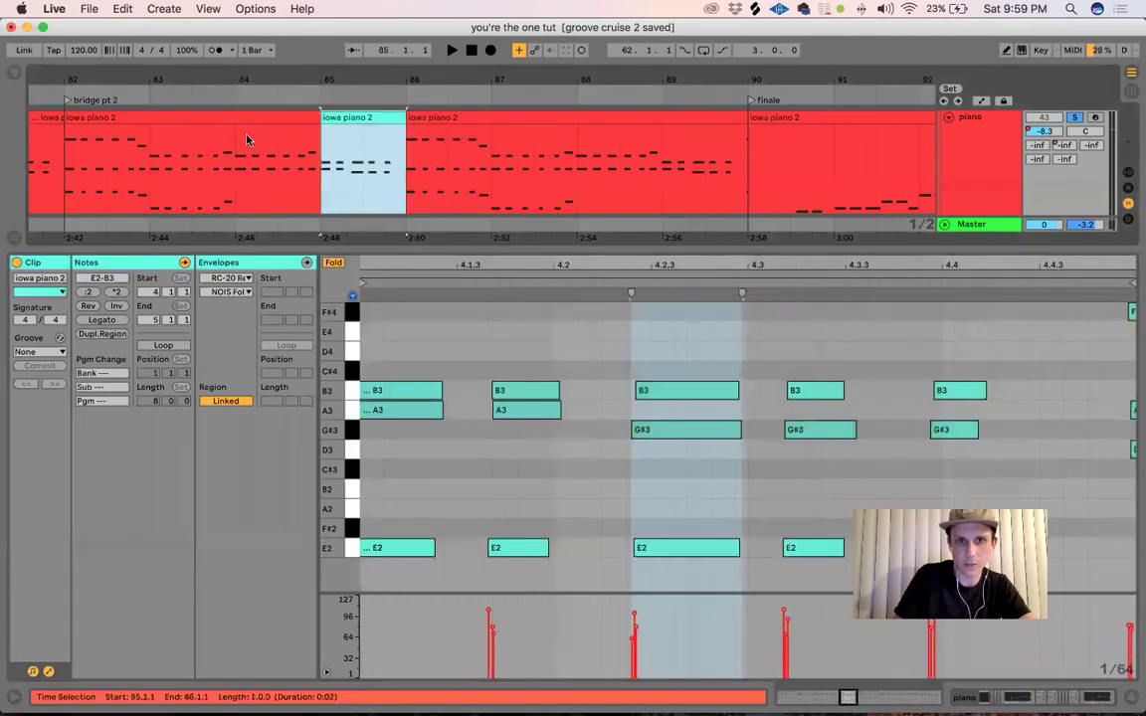
pyautogui.click(214, 116)
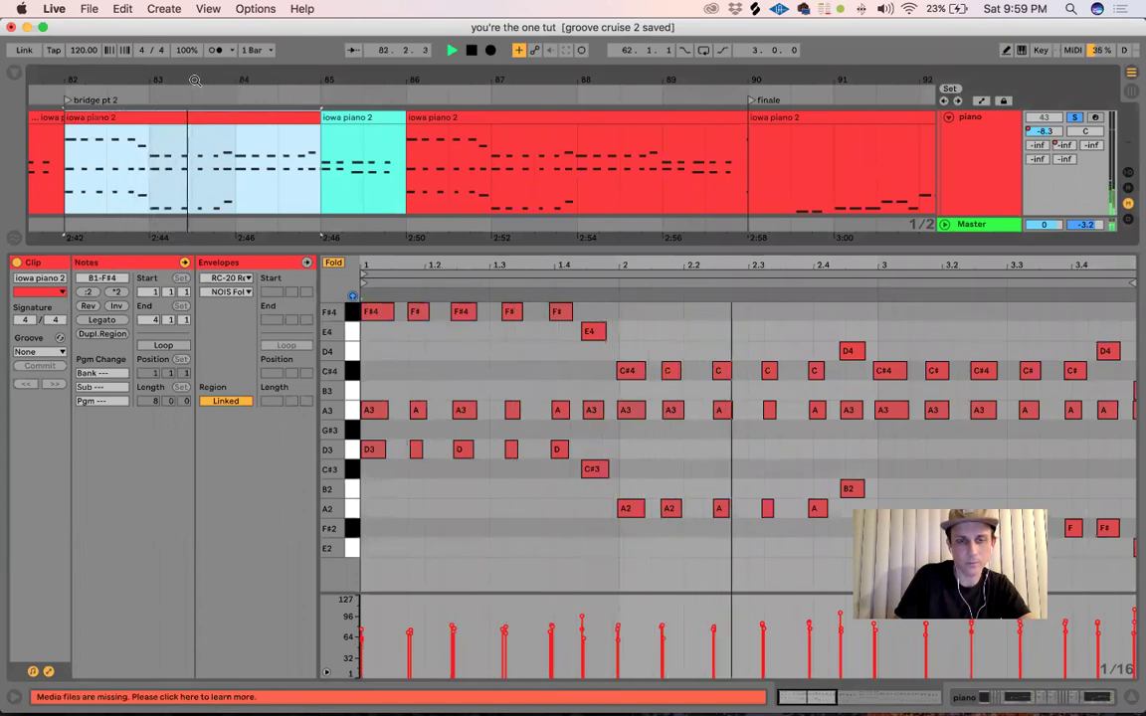
pyautogui.click(341, 118)
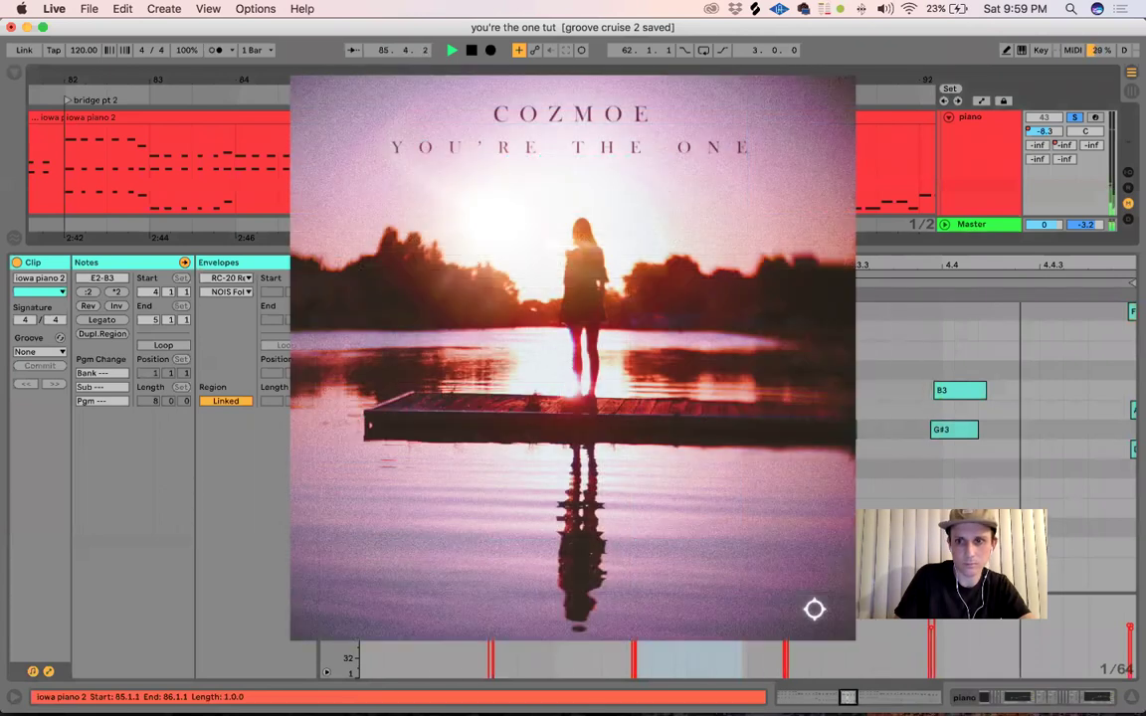
pyautogui.press('space')
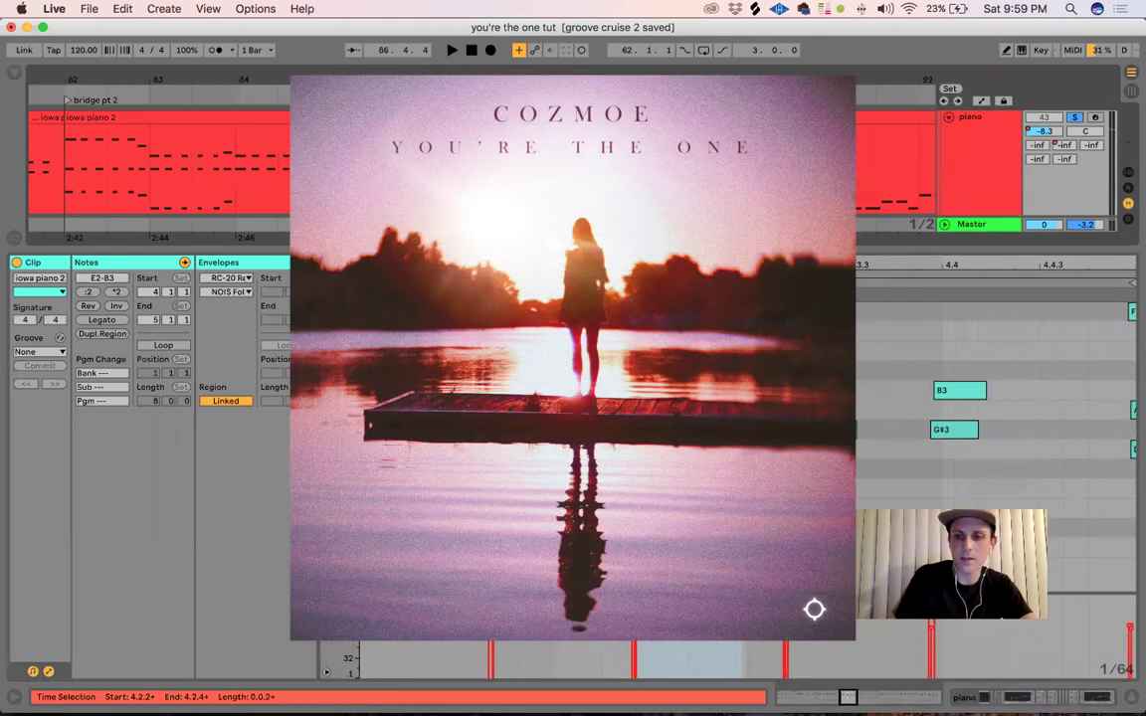